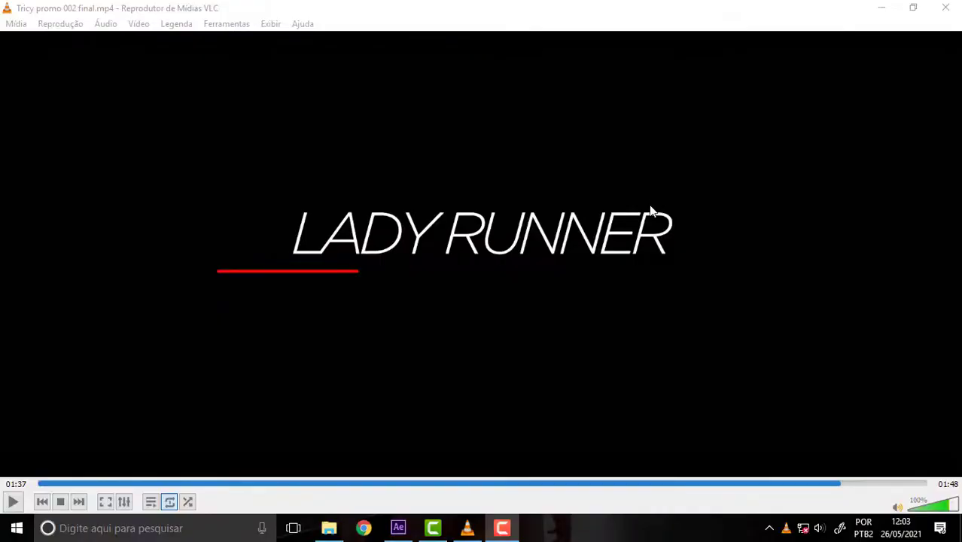
Play the promo, scrub from about 01:42 through the talk-show ending, then close VLC
{"action": "left_click", "coordinate": [13, 501]}
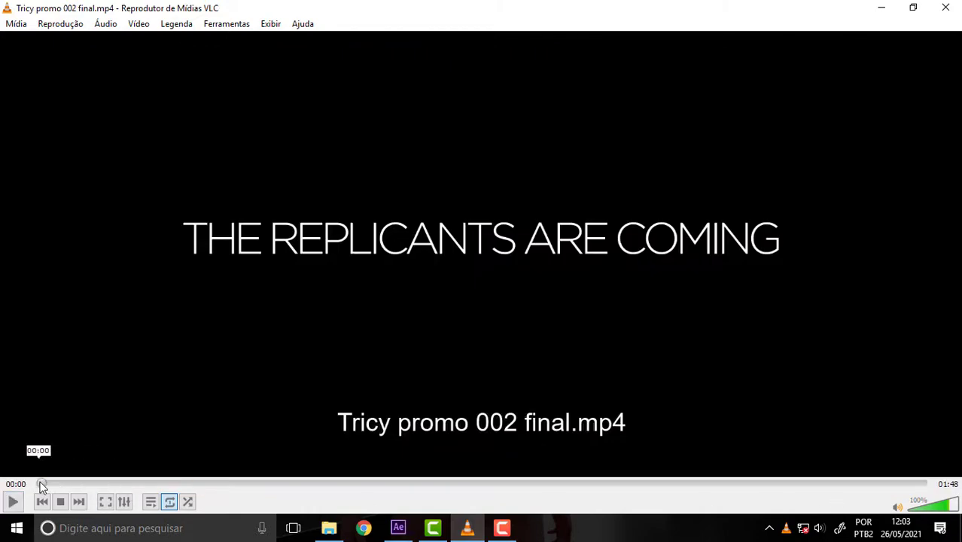
{"action": "left_click_drag", "start_coordinate": [38, 484], "coordinate": [890, 487]}
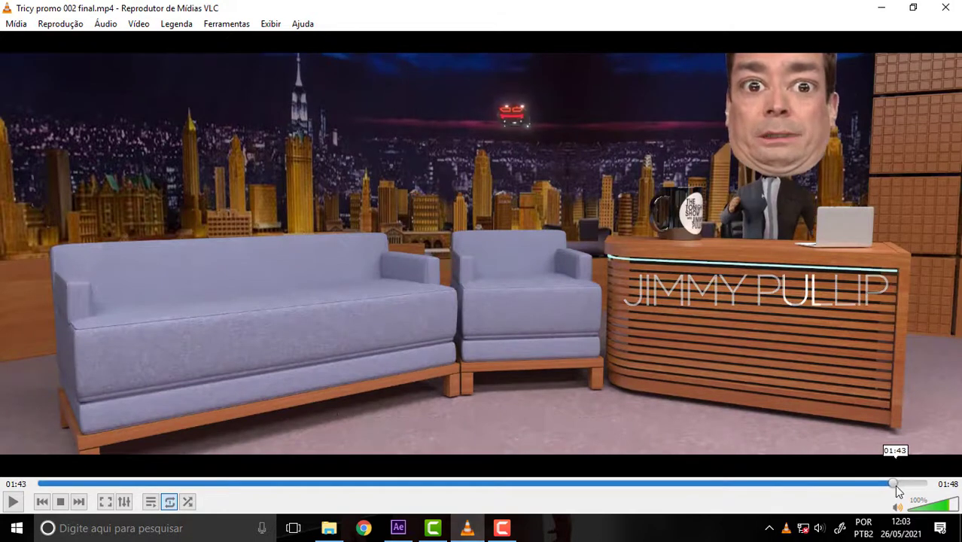
{"action": "left_click_drag", "start_coordinate": [888, 488], "coordinate": [889, 487]}
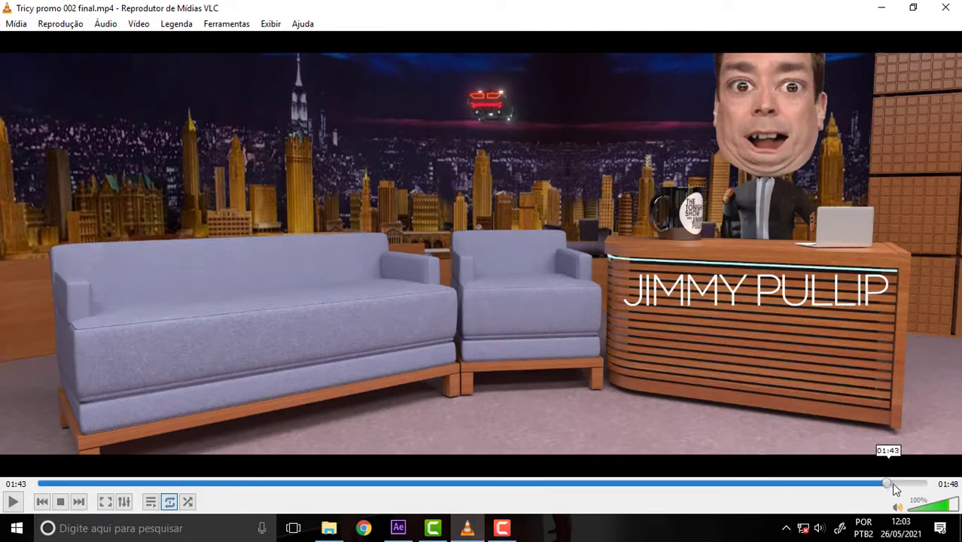
{"action": "mouse_move", "coordinate": [891, 485]}
{"action": "left_mouse_down"}
{"action": "mouse_move", "coordinate": [902, 500]}
{"action": "mouse_move", "coordinate": [924, 503]}
{"action": "left_mouse_up"}
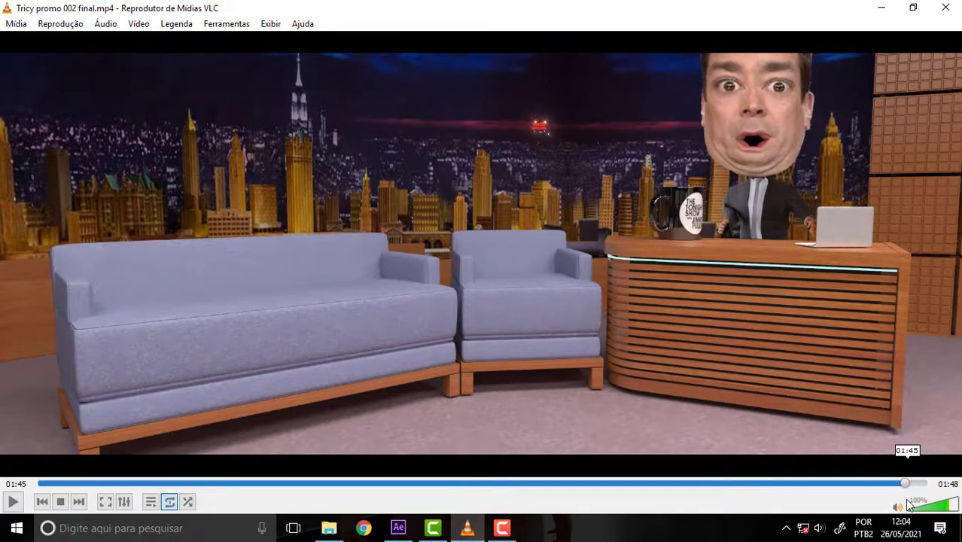
{"action": "mouse_move", "coordinate": [925, 503]}
{"action": "left_mouse_down"}
{"action": "mouse_move", "coordinate": [950, 505]}
{"action": "mouse_move", "coordinate": [886, 312]}
{"action": "left_mouse_up"}
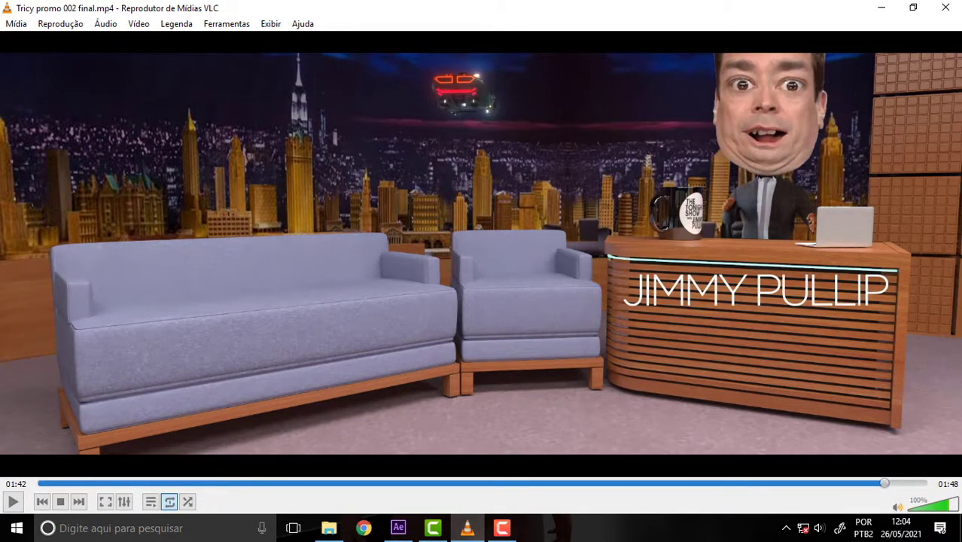
{"action": "left_click", "coordinate": [946, 7]}
Back in After Effects, scrub the Final comp to its last frame, 0:00:05:29, and select Null 3
{"action": "left_click", "coordinate": [399, 529]}
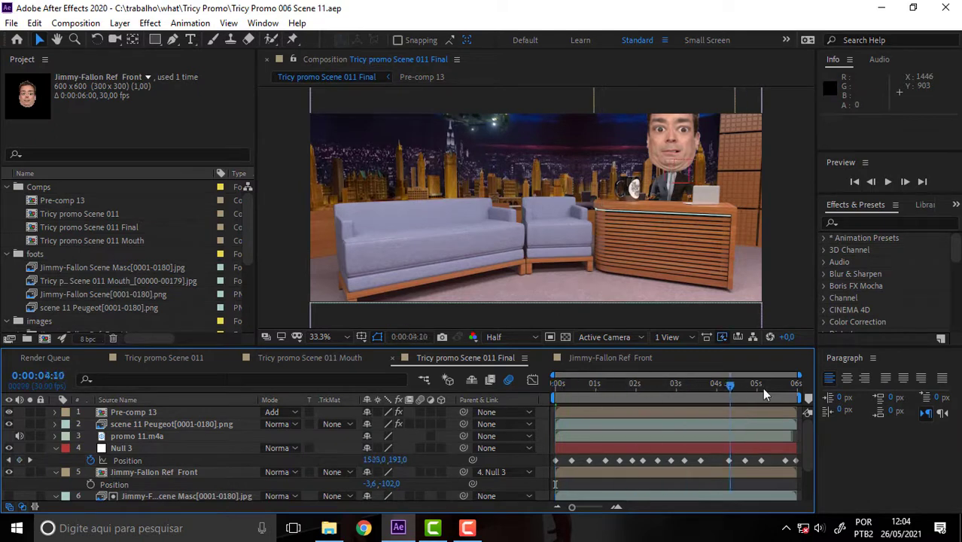
{"action": "mouse_move", "coordinate": [559, 389]}
{"action": "left_mouse_down"}
{"action": "mouse_move", "coordinate": [778, 385]}
{"action": "mouse_move", "coordinate": [555, 404]}
{"action": "left_mouse_up"}
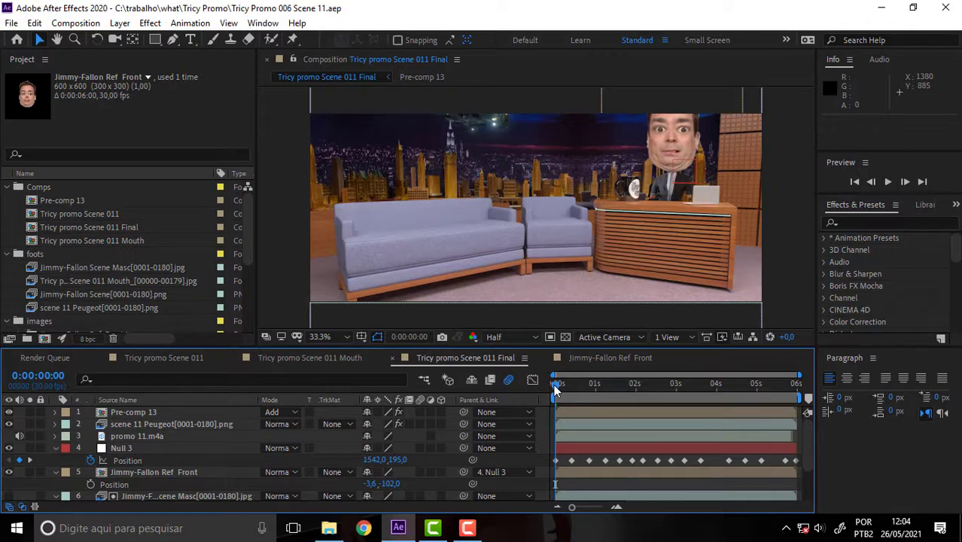
{"action": "left_click_drag", "start_coordinate": [556, 388], "coordinate": [933, 399]}
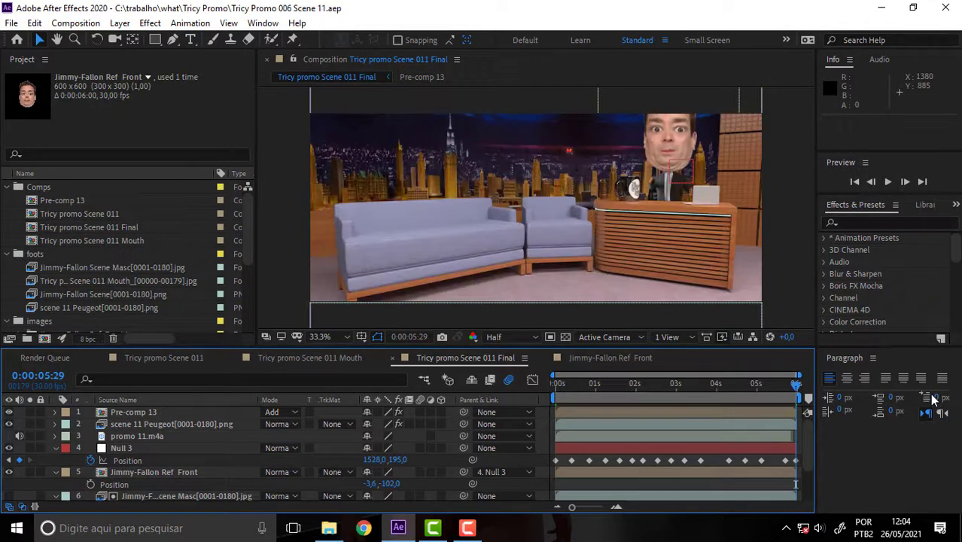
{"action": "left_click", "coordinate": [121, 447]}
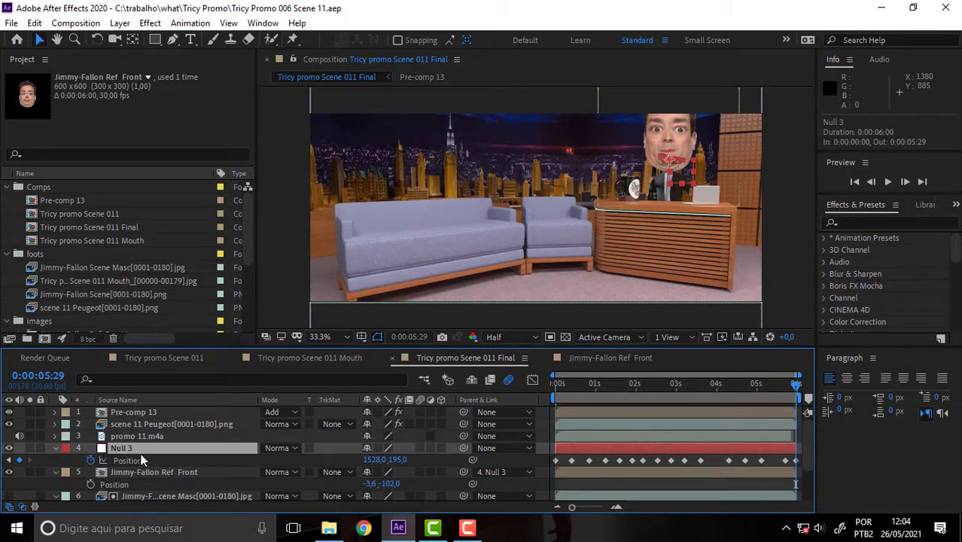
Delete Null 3 and add the Jimmy-Fallon Scene[0001-0180].png sequence above Pre-comp 13
{"action": "key", "text": "Delete"}
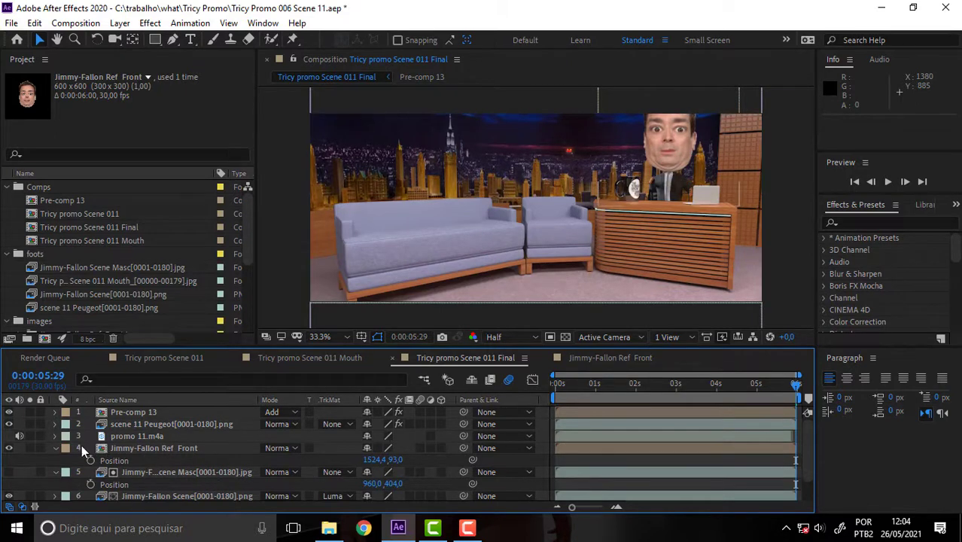
{"action": "left_click", "coordinate": [55, 445]}
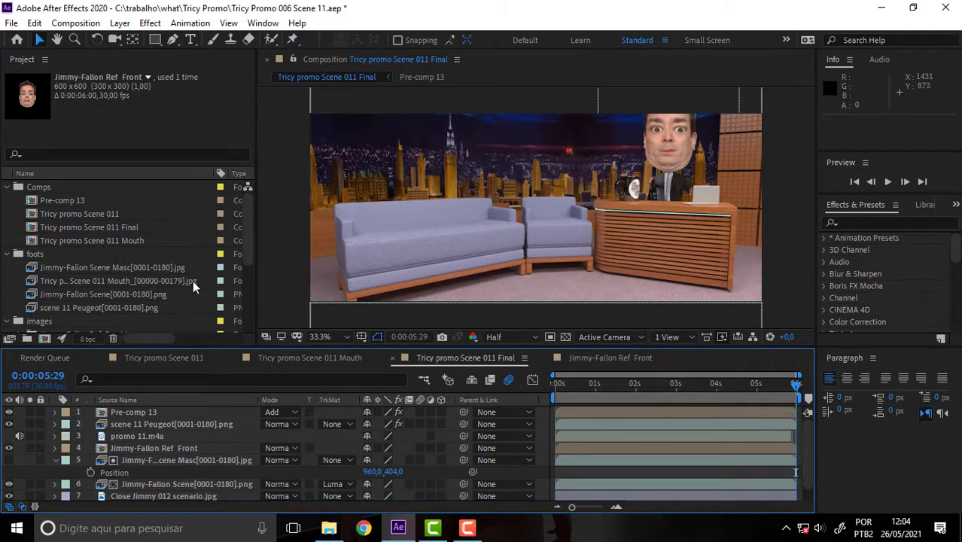
{"action": "left_click", "coordinate": [110, 294]}
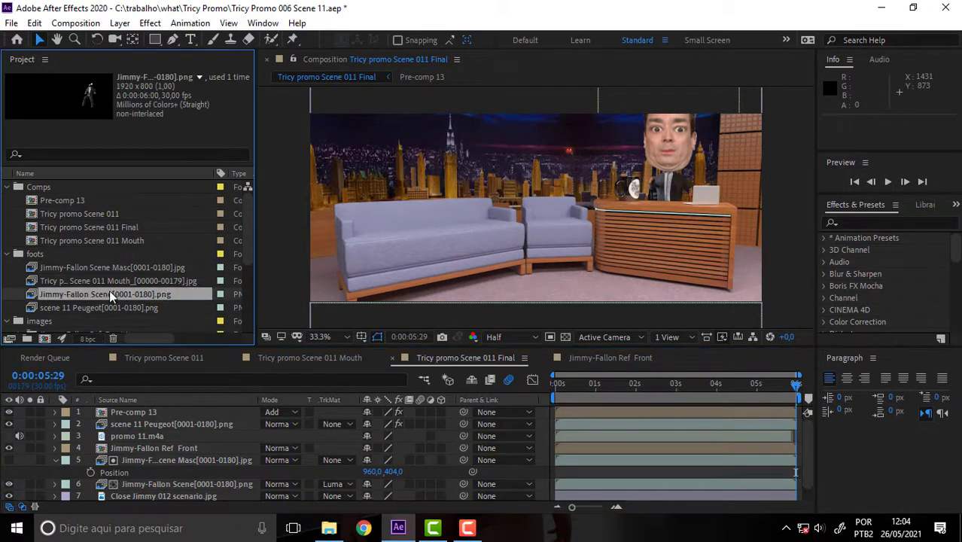
{"action": "left_click_drag", "start_coordinate": [85, 290], "coordinate": [154, 412]}
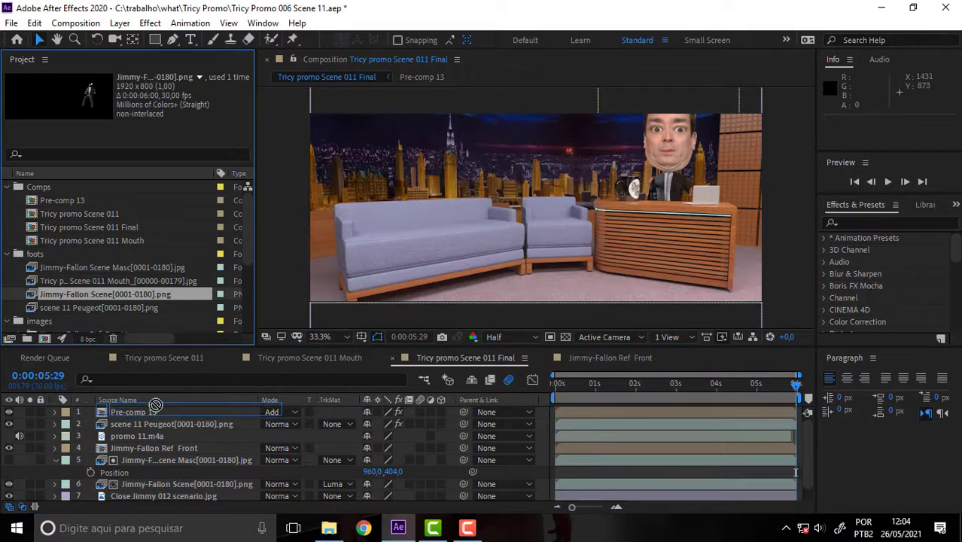
{"action": "key", "text": "Escape"}
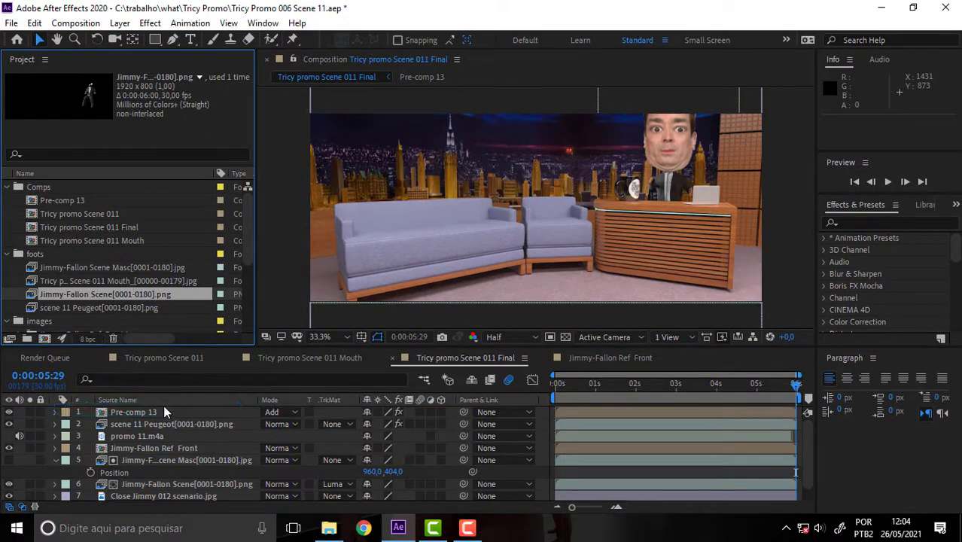
{"action": "left_click_drag", "start_coordinate": [97, 294], "coordinate": [167, 407]}
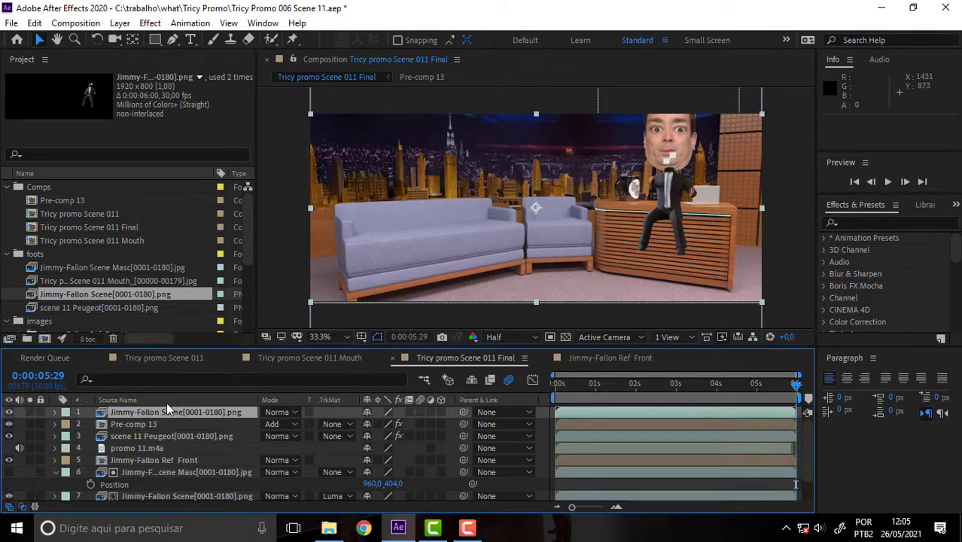
Solo layer 1, the Jimmy-Fallon Scene body sequence, to show the headless character on black
{"action": "left_click", "coordinate": [29, 412]}
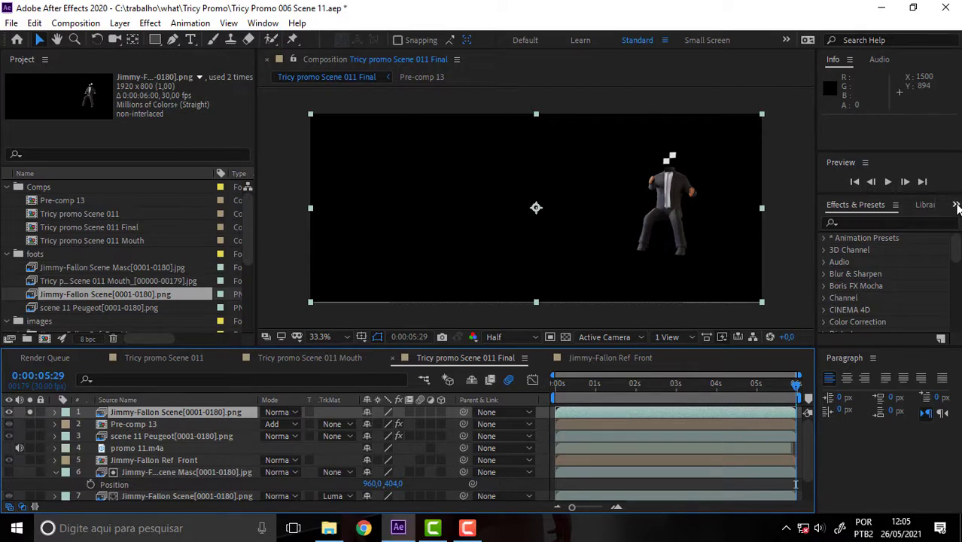
Check the Effects panel's options and grouped panels, then activate the effects search
{"action": "left_click", "coordinate": [895, 206]}
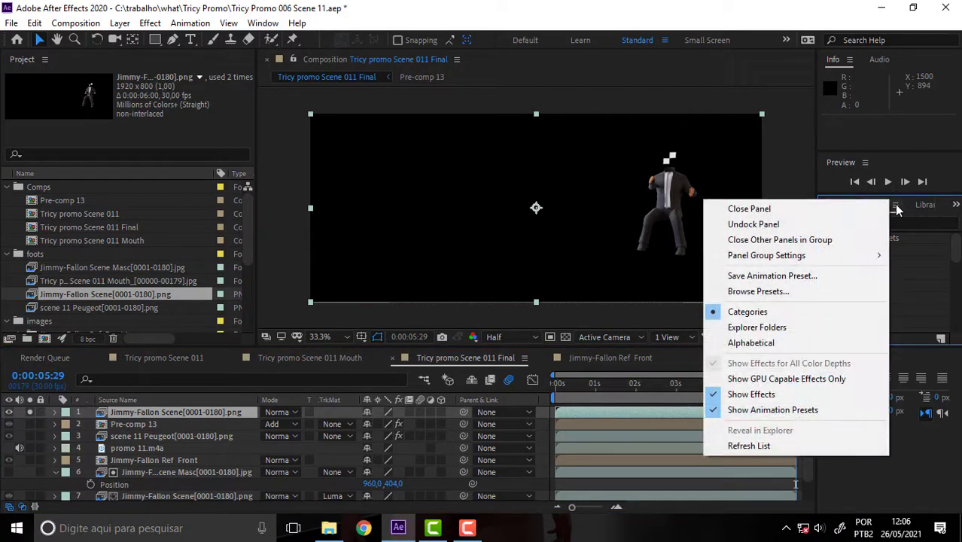
{"action": "left_click", "coordinate": [927, 225]}
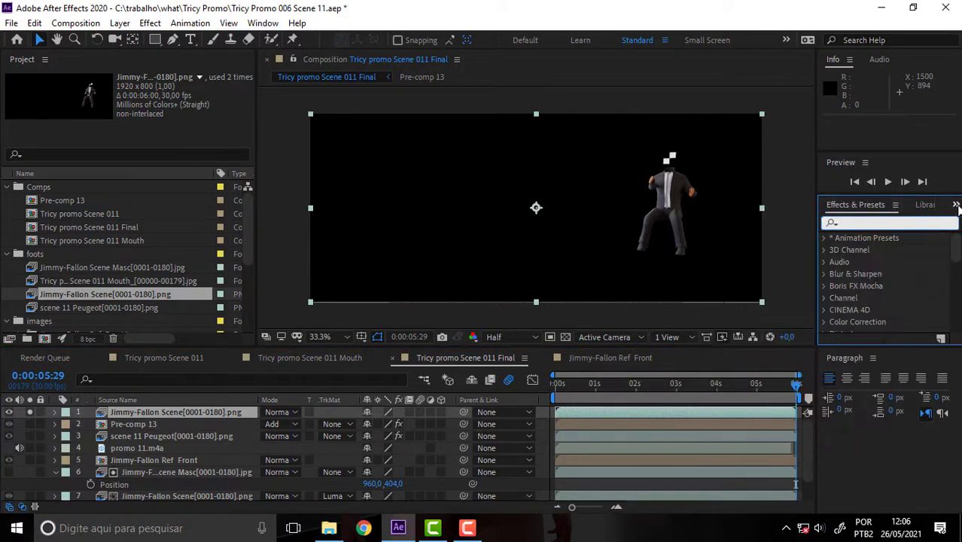
{"action": "left_click", "coordinate": [956, 204]}
{"action": "left_click", "coordinate": [922, 223]}
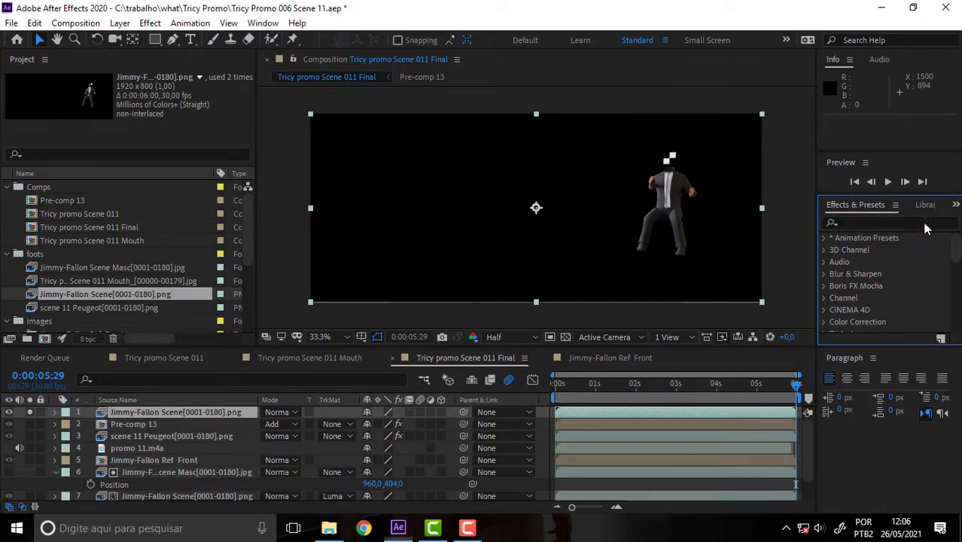
{"action": "left_click", "coordinate": [845, 224]}
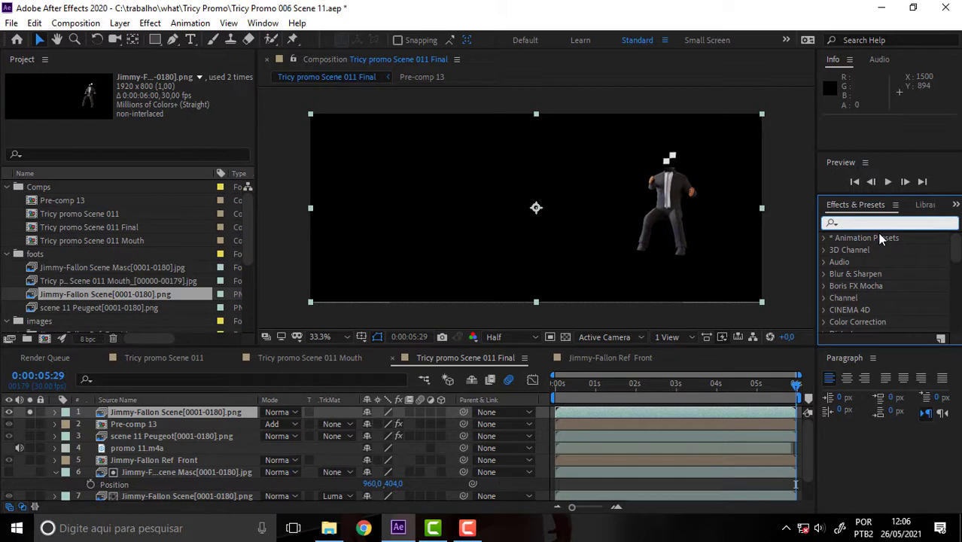
Switch to the Motion Tracking workspace to bring up the Tracker panel
{"action": "left_click", "coordinate": [785, 41]}
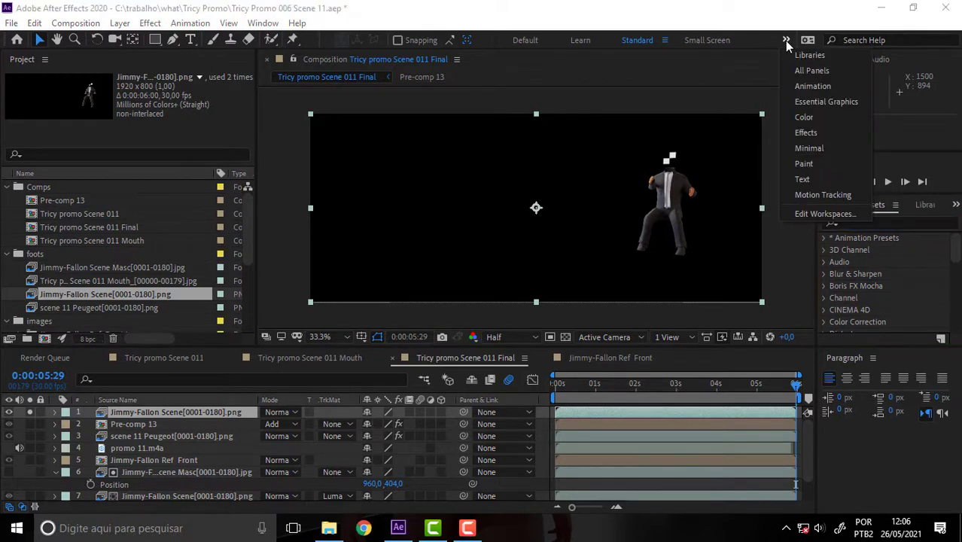
{"action": "left_click", "coordinate": [822, 195]}
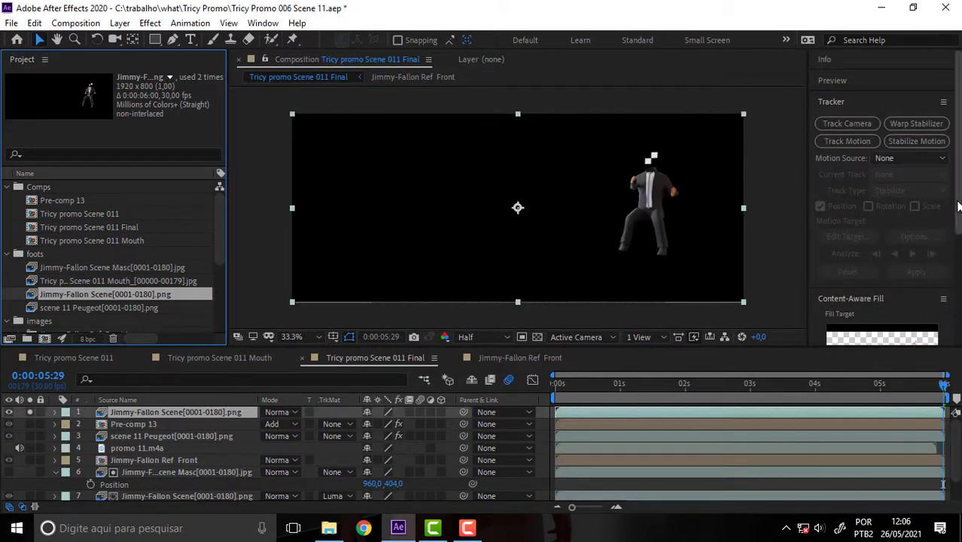
{"action": "scroll", "coordinate": [956, 173], "scroll_direction": "down", "scroll_amount": 3}
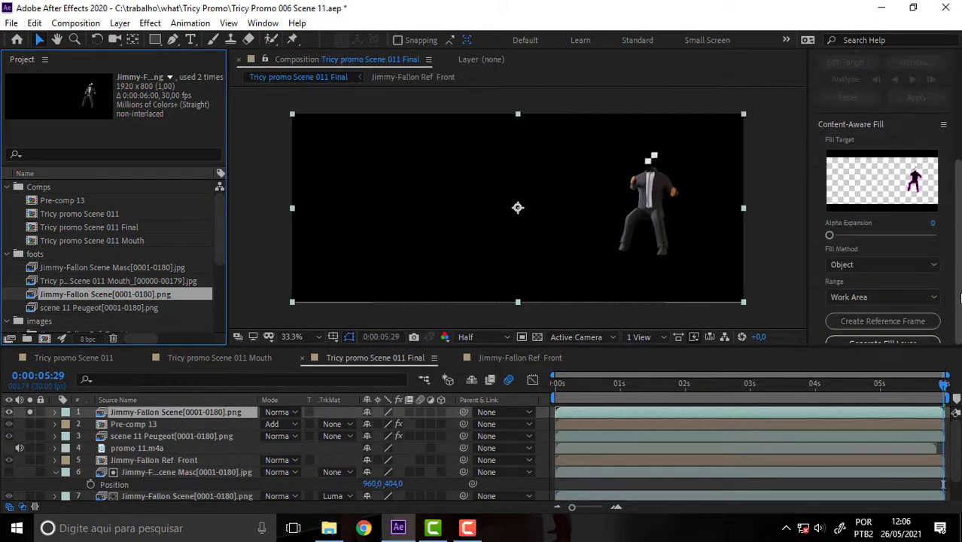
{"action": "scroll", "coordinate": [958, 122], "scroll_direction": "up", "scroll_amount": 3}
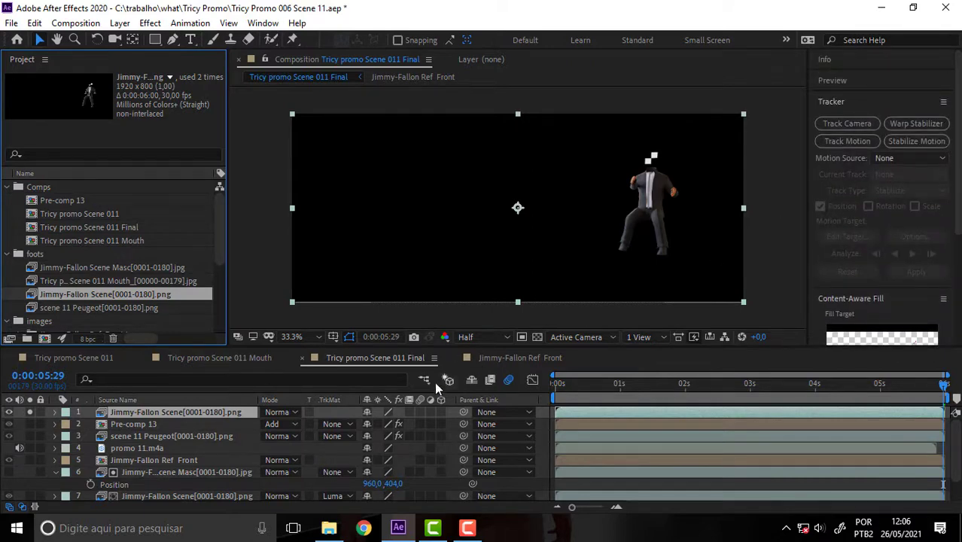
Place Track Point 1 on the character's neck and analyze backward, targeting Pre-comp 13
{"action": "left_click", "coordinate": [846, 140]}
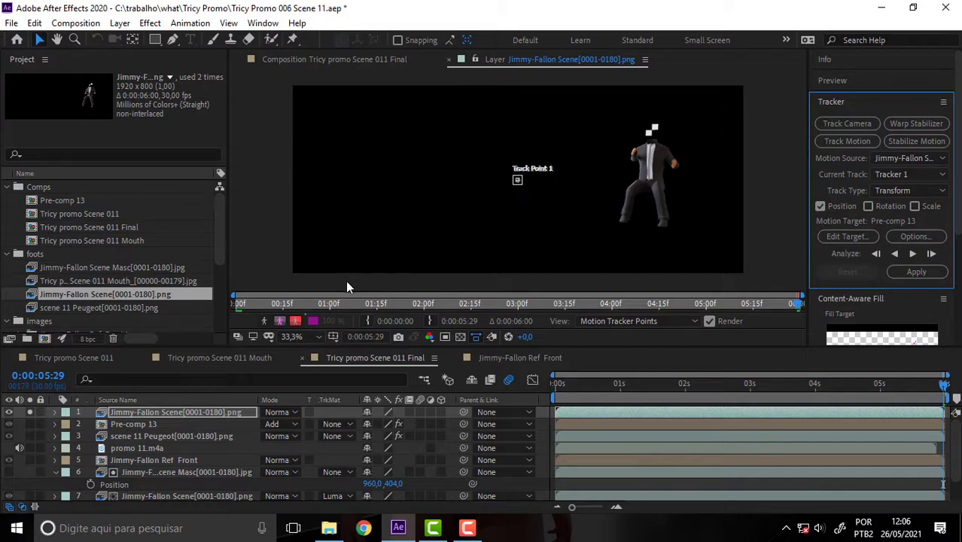
{"action": "left_click", "coordinate": [524, 186]}
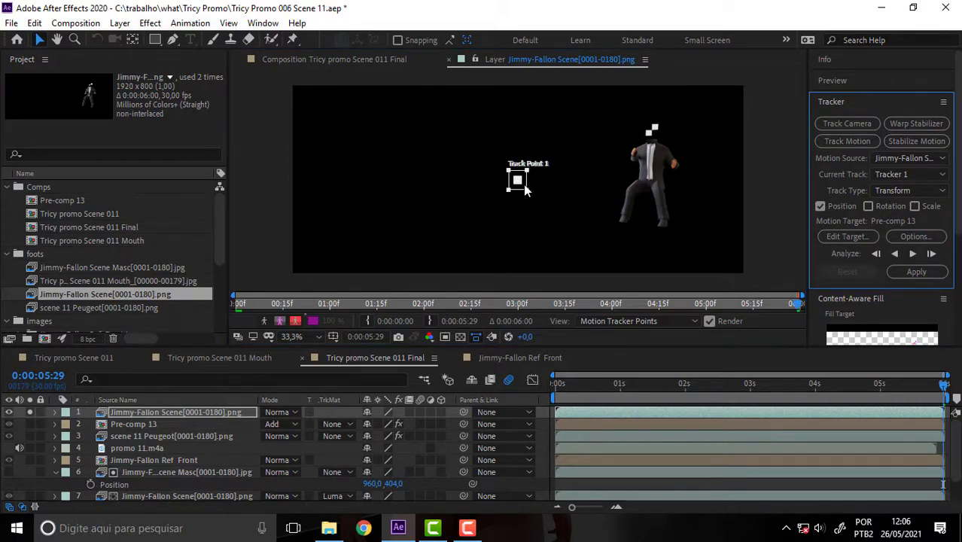
{"action": "mouse_move", "coordinate": [526, 188]}
{"action": "left_mouse_down"}
{"action": "mouse_move", "coordinate": [658, 131]}
{"action": "mouse_move", "coordinate": [664, 138]}
{"action": "left_mouse_up"}
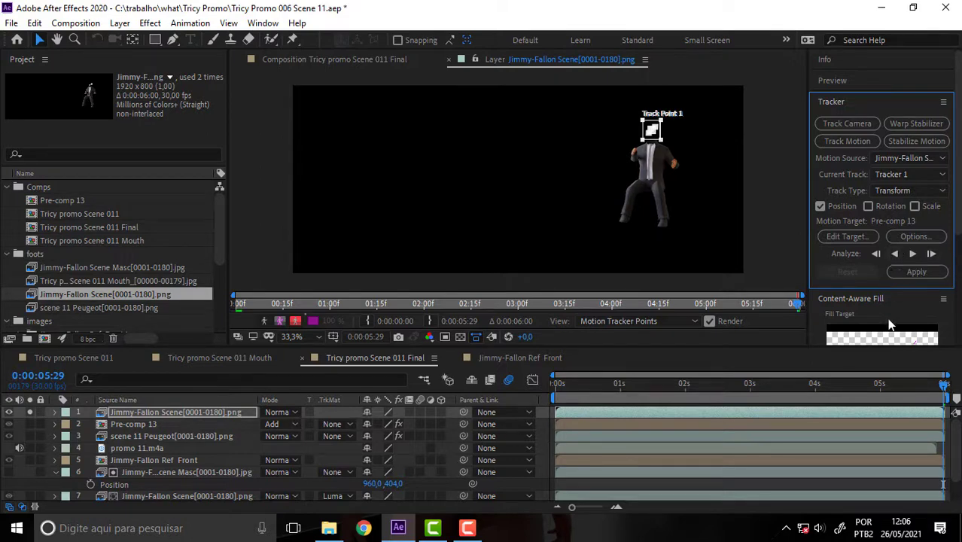
{"action": "left_click", "coordinate": [896, 254]}
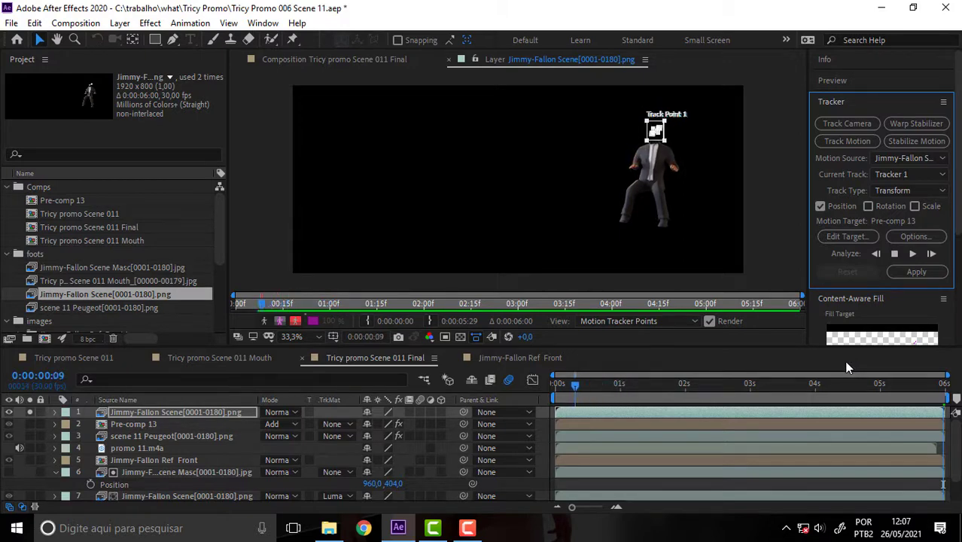
Apply the tracking data to Pre-comp 13 and scrub to check the result
{"action": "left_click", "coordinate": [917, 271]}
{"action": "left_click", "coordinate": [480, 280]}
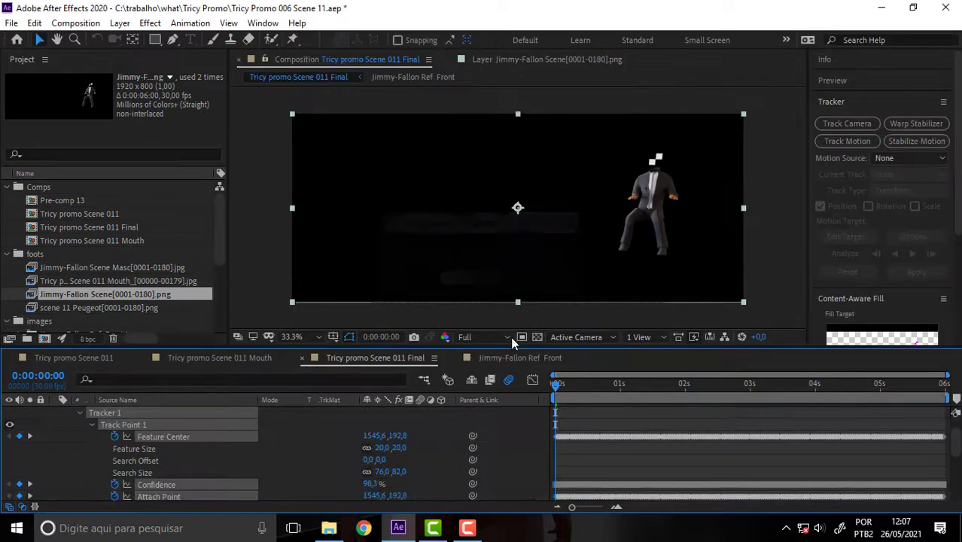
{"action": "left_click_drag", "start_coordinate": [554, 383], "coordinate": [554, 384]}
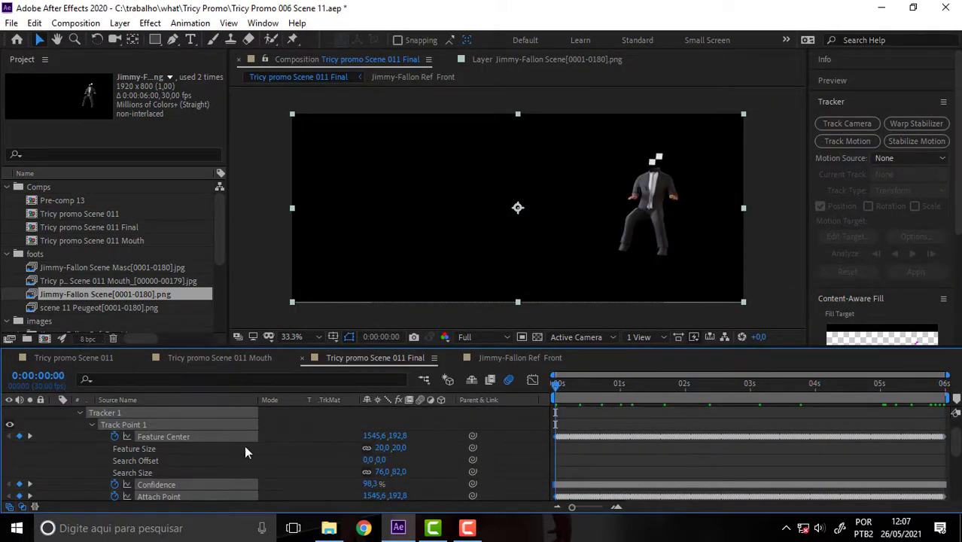
{"action": "scroll", "coordinate": [954, 447], "scroll_direction": "up", "scroll_amount": 2}
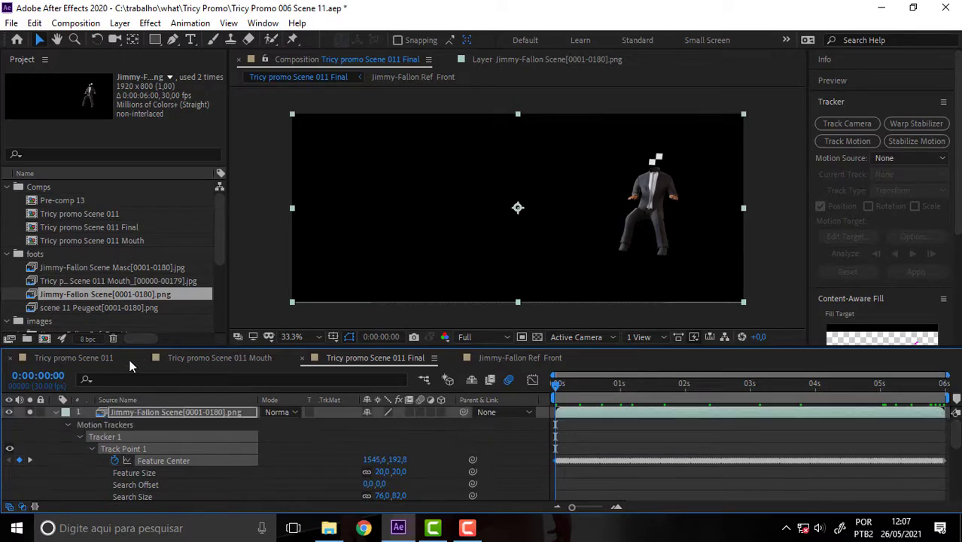
Unsolo the body layer and preview the full set from 0:00:01:28
{"action": "left_click", "coordinate": [56, 412]}
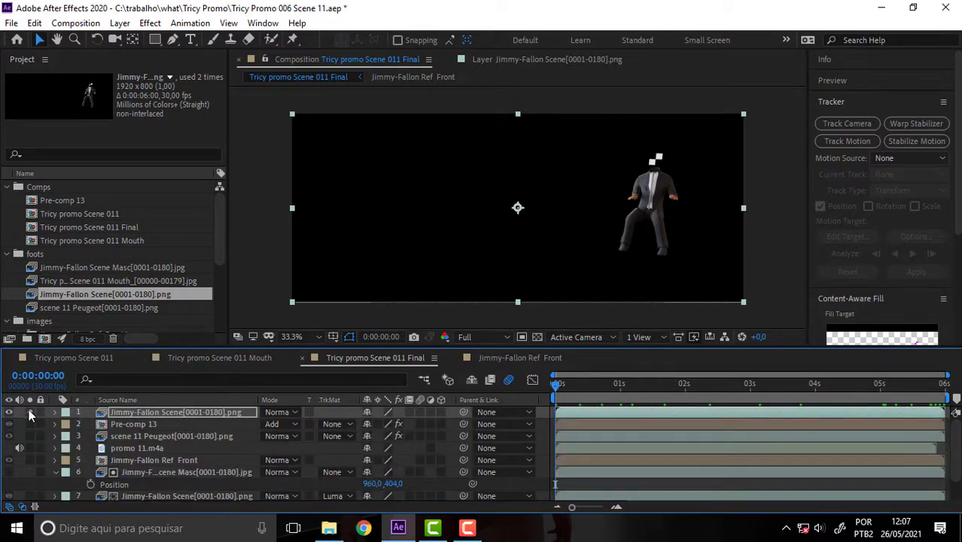
{"action": "left_click", "coordinate": [30, 412]}
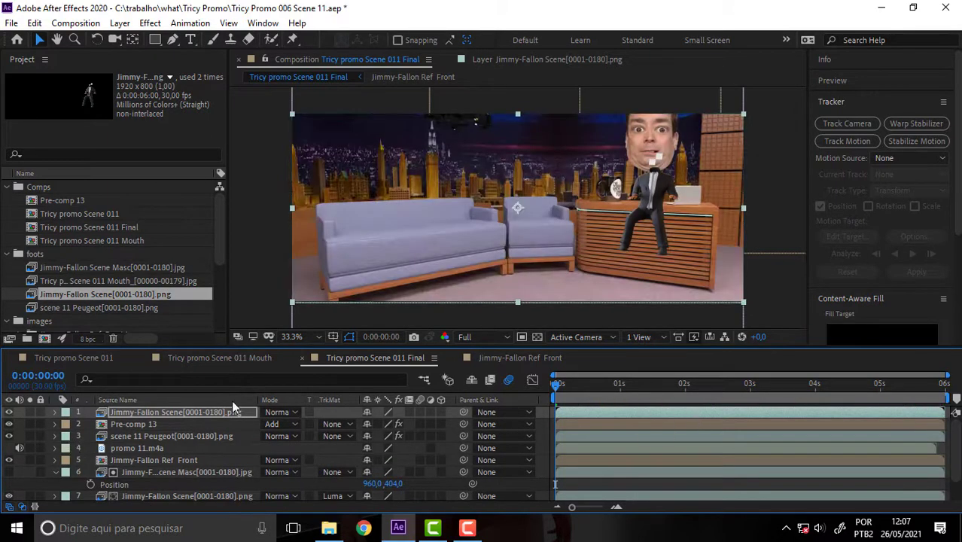
{"action": "left_click_drag", "start_coordinate": [558, 384], "coordinate": [681, 384]}
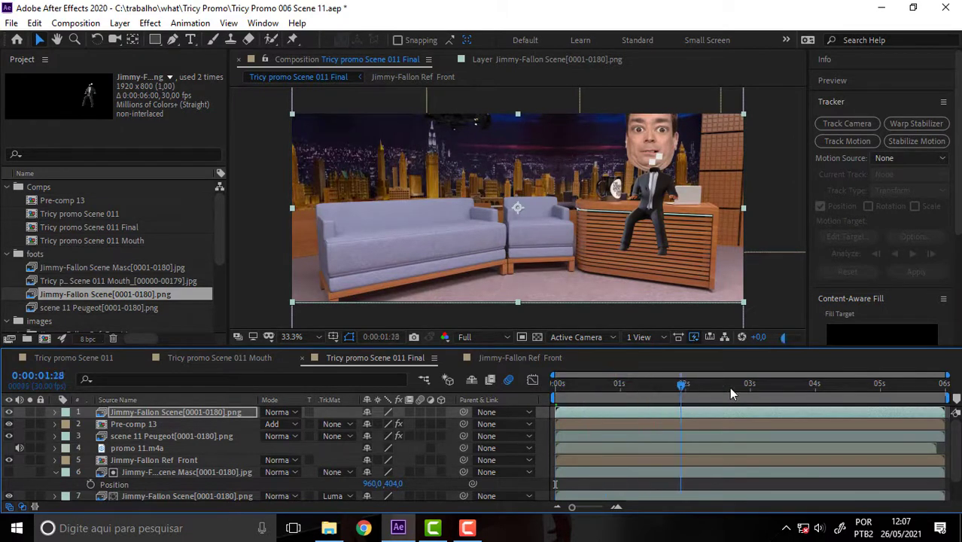
{"action": "key", "text": "space"}
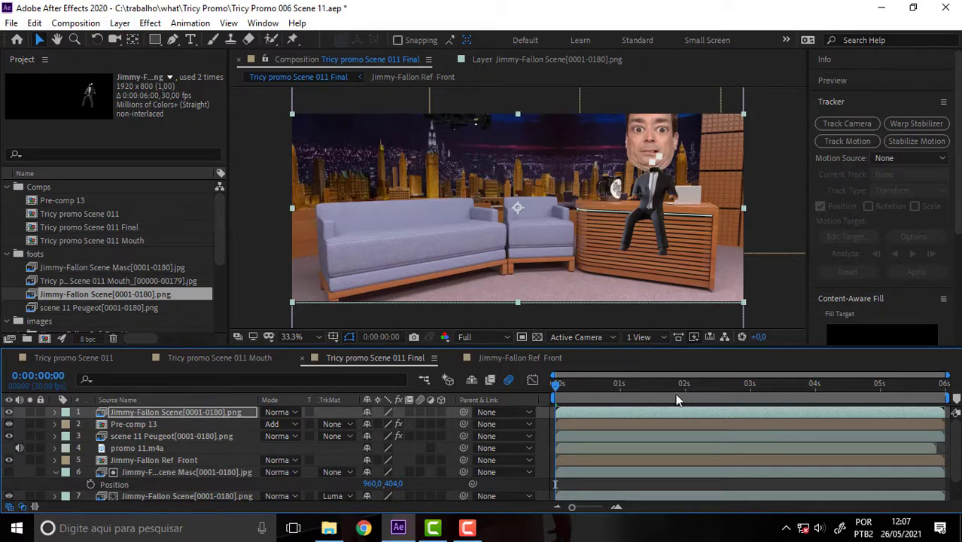
At the last frame, 0:00:05:29, create Null 4 and place it on Fallon's neck
{"action": "left_click_drag", "start_coordinate": [553, 386], "coordinate": [943, 384]}
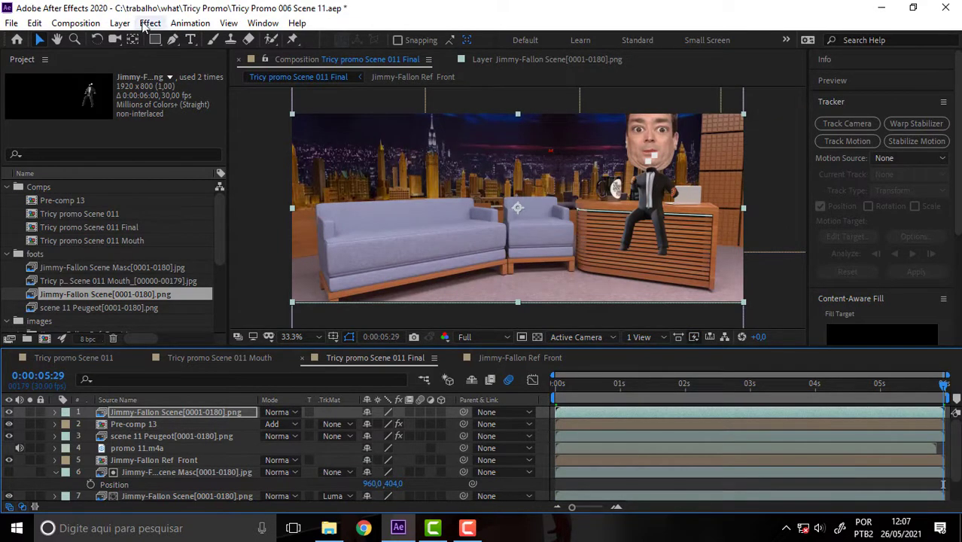
{"action": "left_click", "coordinate": [119, 23]}
{"action": "mouse_move", "coordinate": [166, 41]}
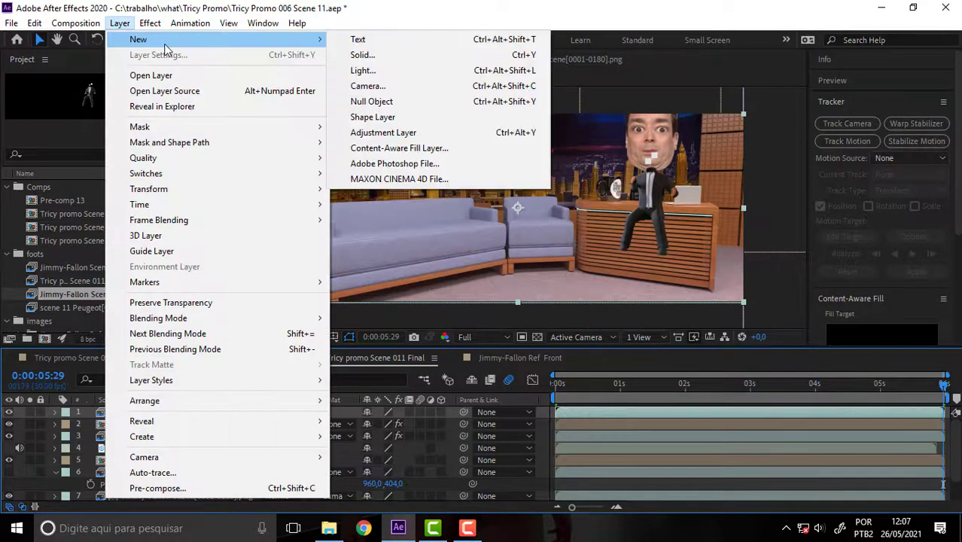
{"action": "left_click", "coordinate": [376, 102]}
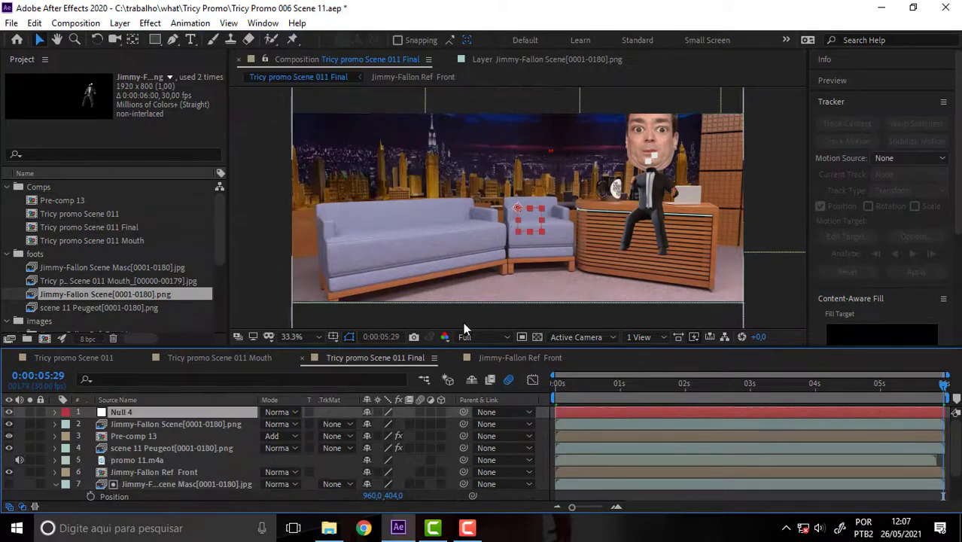
{"action": "left_click_drag", "start_coordinate": [520, 207], "coordinate": [652, 163]}
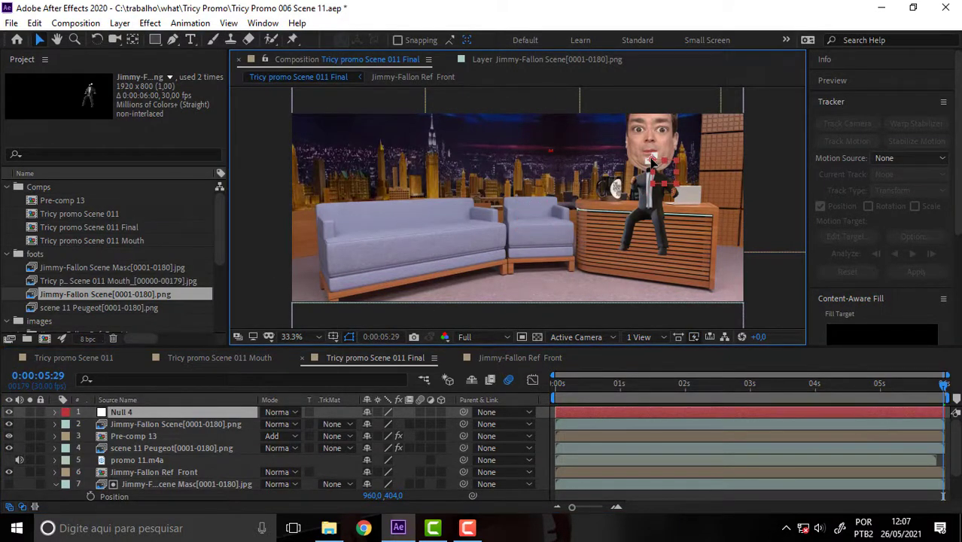
{"action": "key", "text": "Return"}
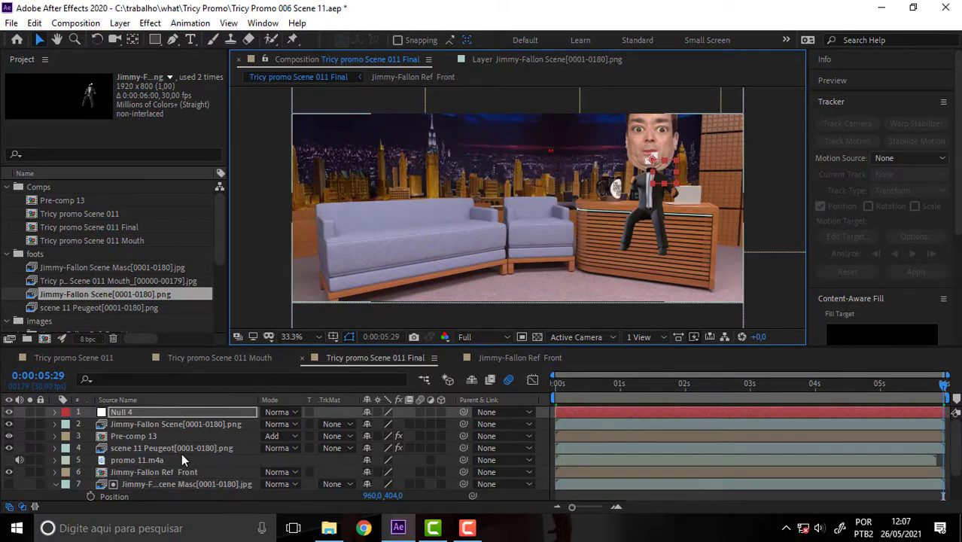
Select the Jimmy-Fallon Scene layer's Feature Center tracking keyframes and paste them onto Null 4
{"action": "left_click", "coordinate": [142, 423]}
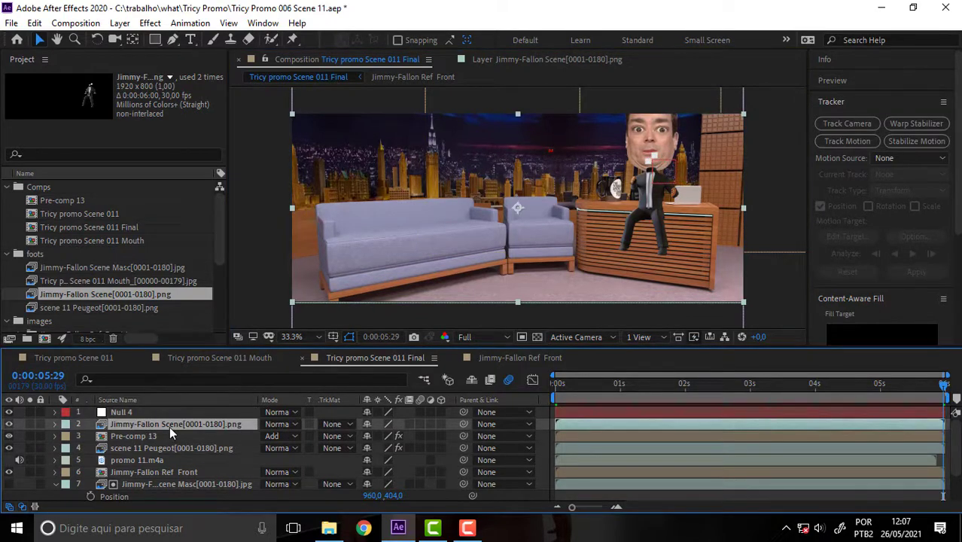
{"action": "key", "text": "u"}
{"action": "scroll", "coordinate": [802, 420], "scroll_direction": "down", "scroll_amount": 2}
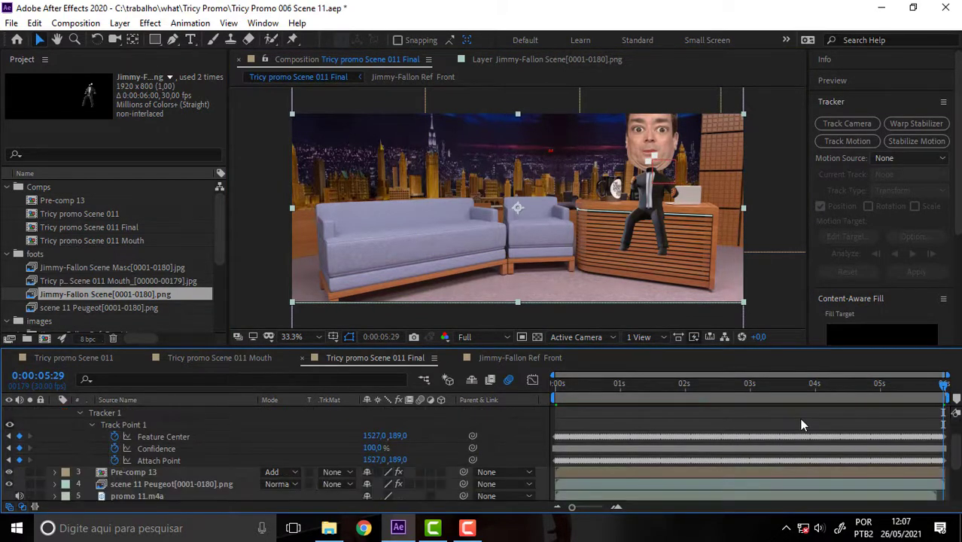
{"action": "left_click_drag", "start_coordinate": [555, 427], "coordinate": [958, 447]}
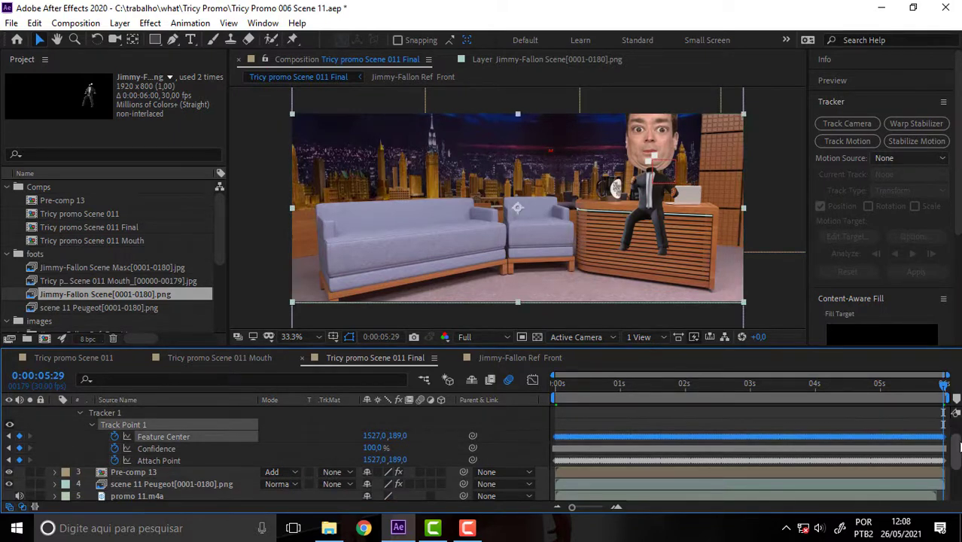
{"action": "scroll", "coordinate": [956, 447], "scroll_direction": "up", "scroll_amount": 2}
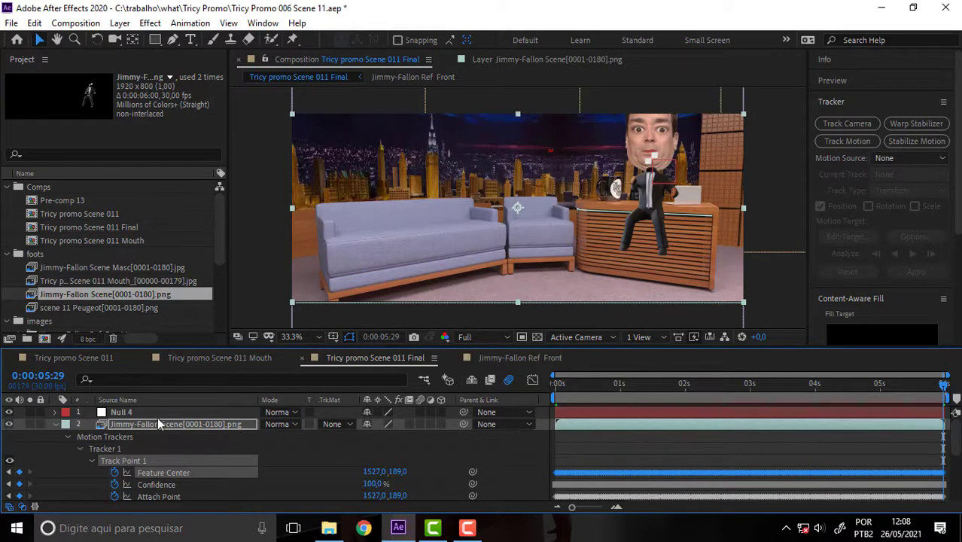
{"action": "left_click", "coordinate": [130, 412]}
{"action": "key", "text": "Return"}
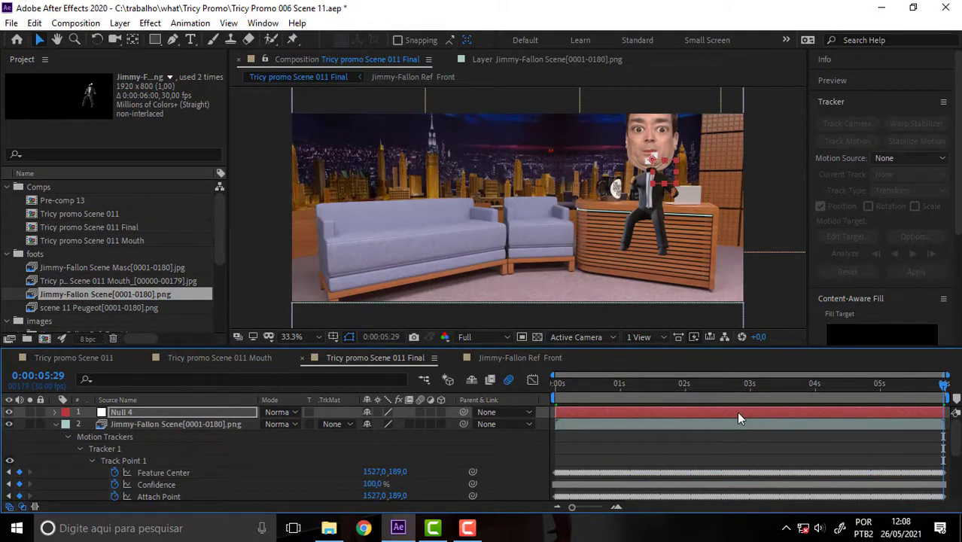
{"action": "key", "text": "ctrl+v"}
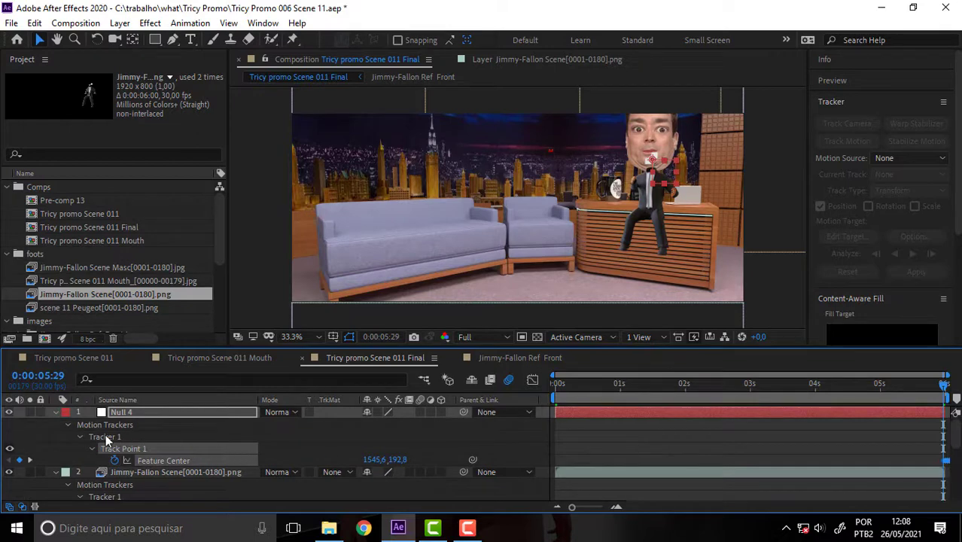
Expand Null 4's Motion Trackers and check the pasted Track Point 1 keyframes
{"action": "left_click", "coordinate": [105, 436]}
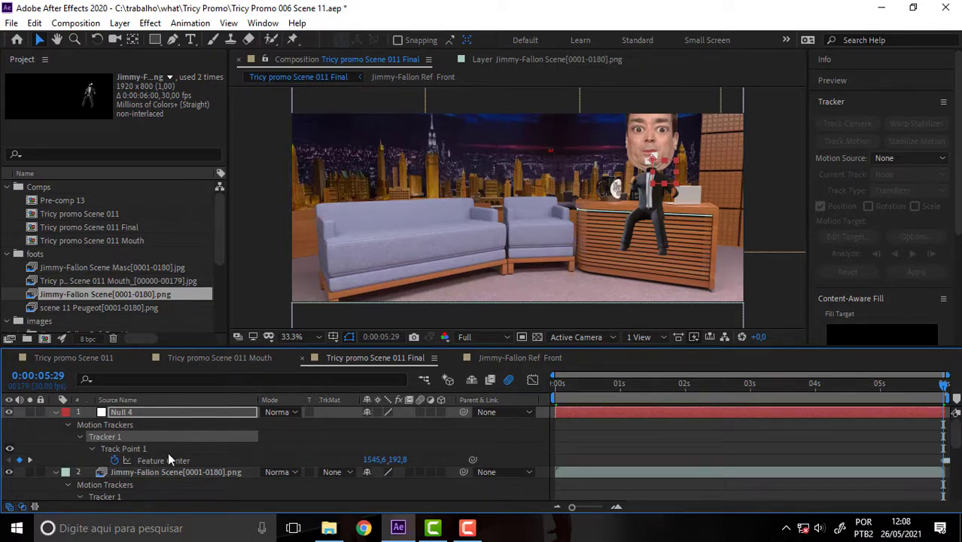
{"action": "left_click", "coordinate": [109, 429]}
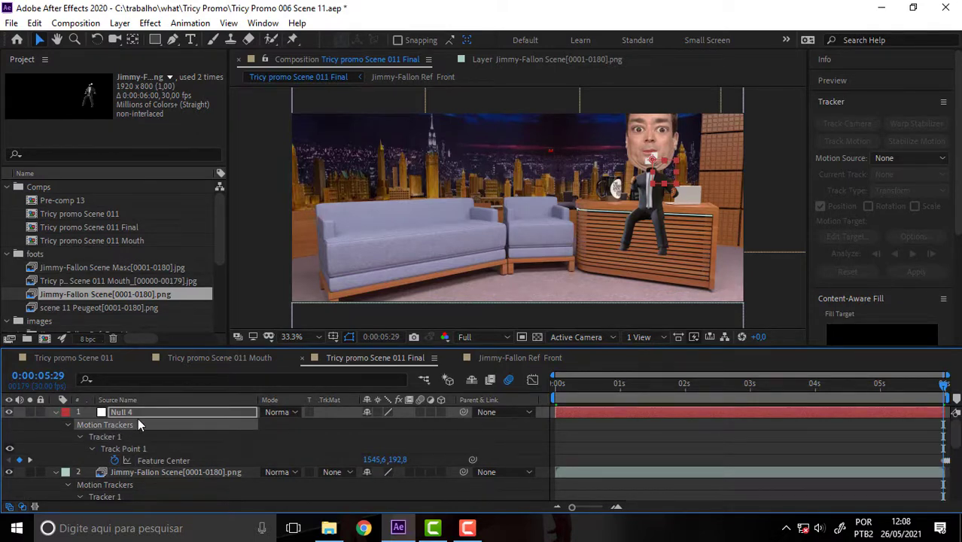
{"action": "left_click", "coordinate": [136, 424]}
{"action": "left_click", "coordinate": [121, 425]}
{"action": "scroll", "coordinate": [518, 469], "scroll_direction": "down", "scroll_amount": 3}
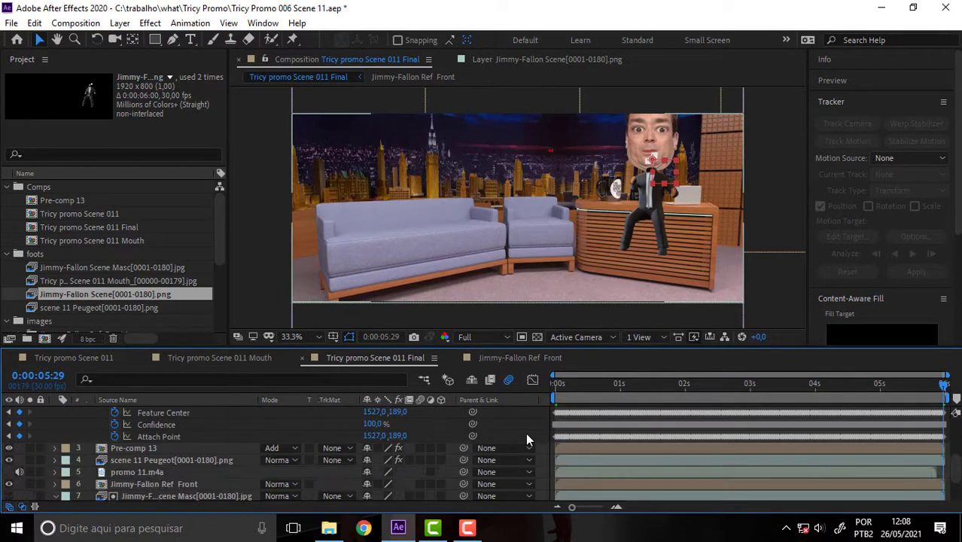
{"action": "left_click_drag", "start_coordinate": [525, 433], "coordinate": [690, 436]}
{"action": "left_click", "coordinate": [692, 438]}
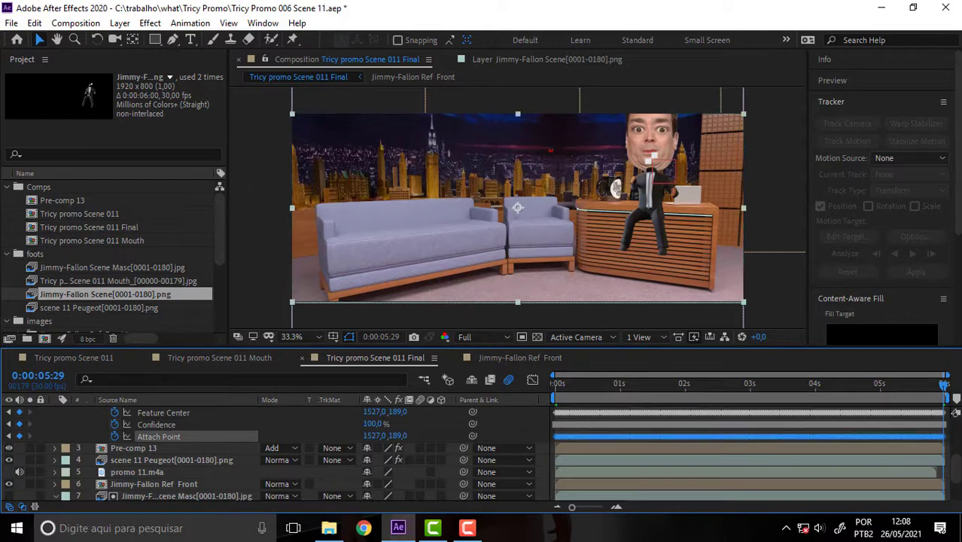
{"action": "scroll", "coordinate": [519, 444], "scroll_direction": "up", "scroll_amount": 3}
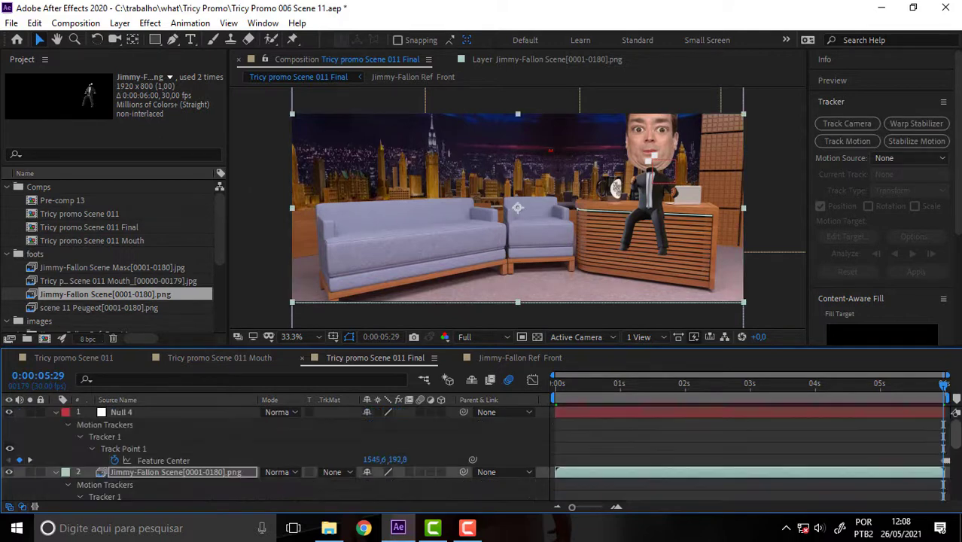
Scrub Null 4 from the first frame to 1 second to check its motion
{"action": "key", "text": "Home"}
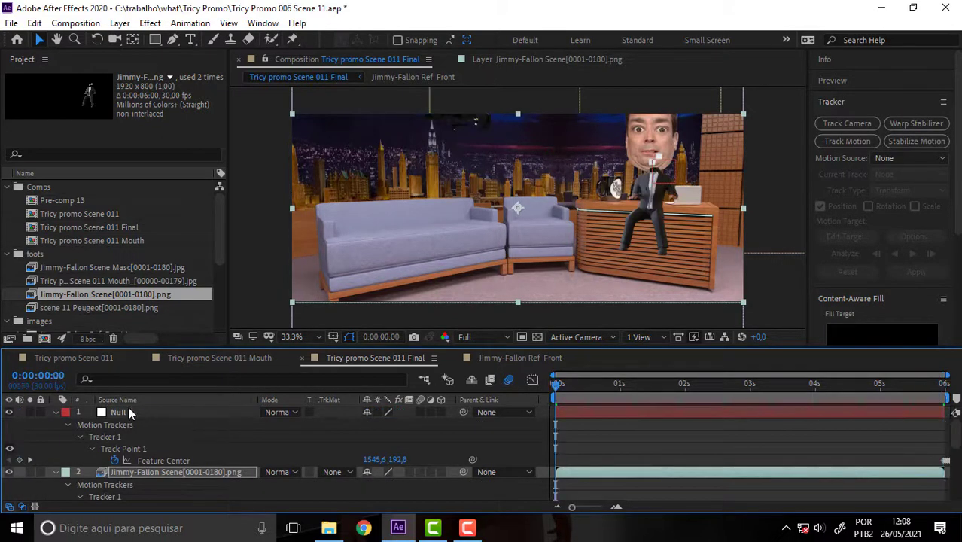
{"action": "left_click", "coordinate": [114, 413]}
{"action": "left_click", "coordinate": [117, 413]}
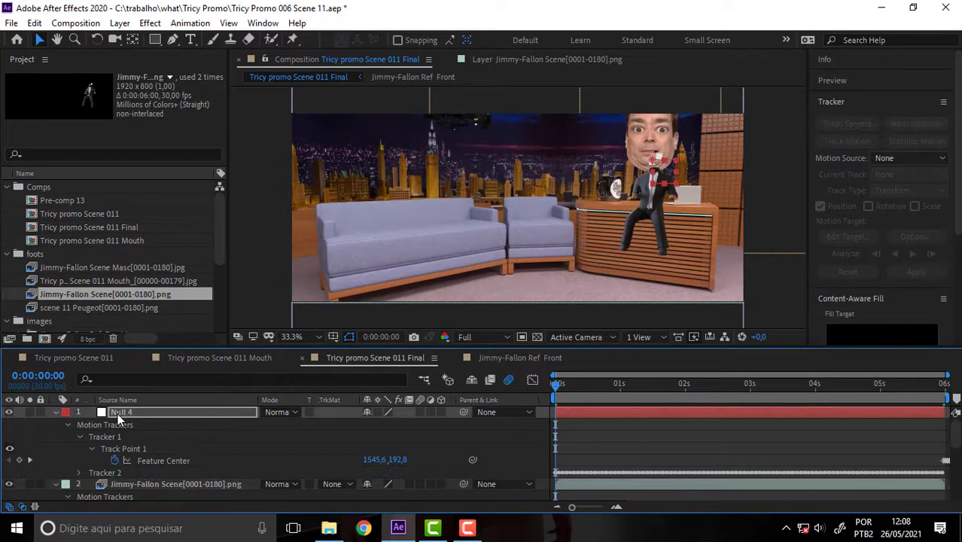
{"action": "left_click_drag", "start_coordinate": [557, 384], "coordinate": [619, 384]}
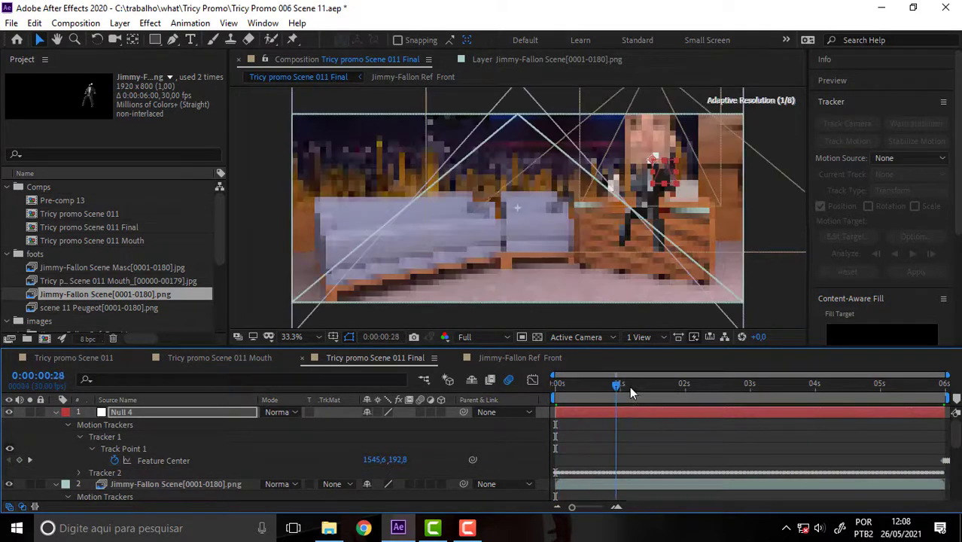
{"action": "key", "text": "Home"}
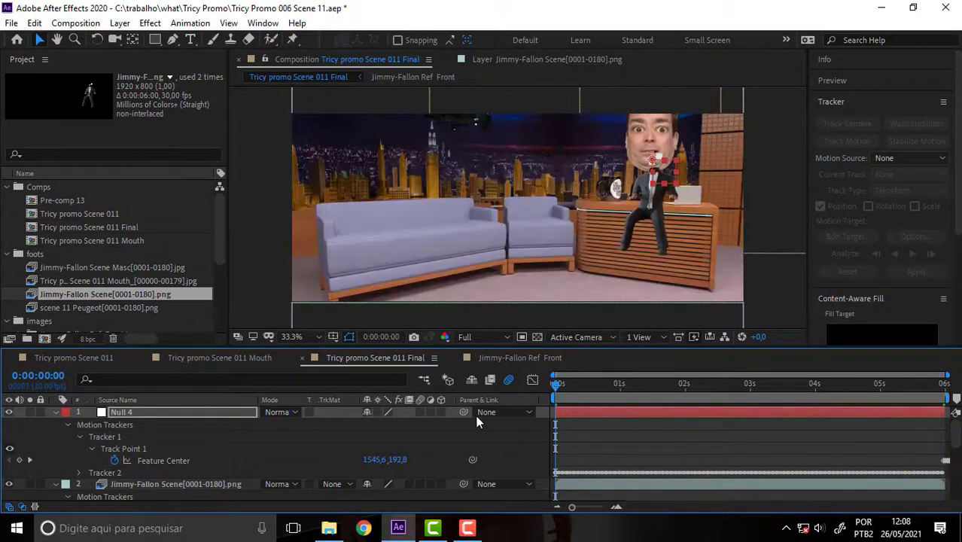
Repaste the tracking keyframes onto Null 4, slide the layer earlier, and squeeze them toward 0s
{"action": "scroll", "coordinate": [426, 465], "scroll_direction": "down", "scroll_amount": 3}
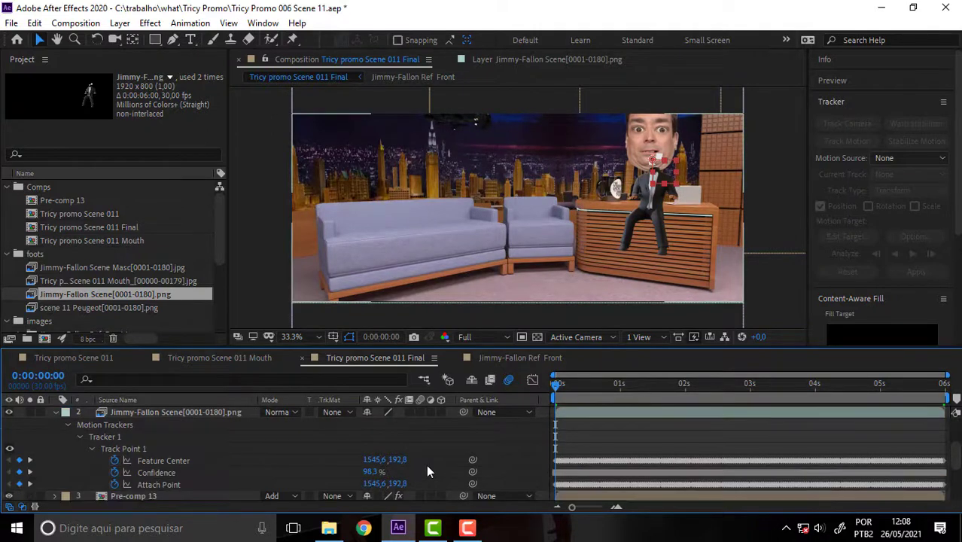
{"action": "scroll", "coordinate": [452, 452], "scroll_direction": "down", "scroll_amount": 2}
{"action": "left_click_drag", "start_coordinate": [538, 420], "coordinate": [957, 429]}
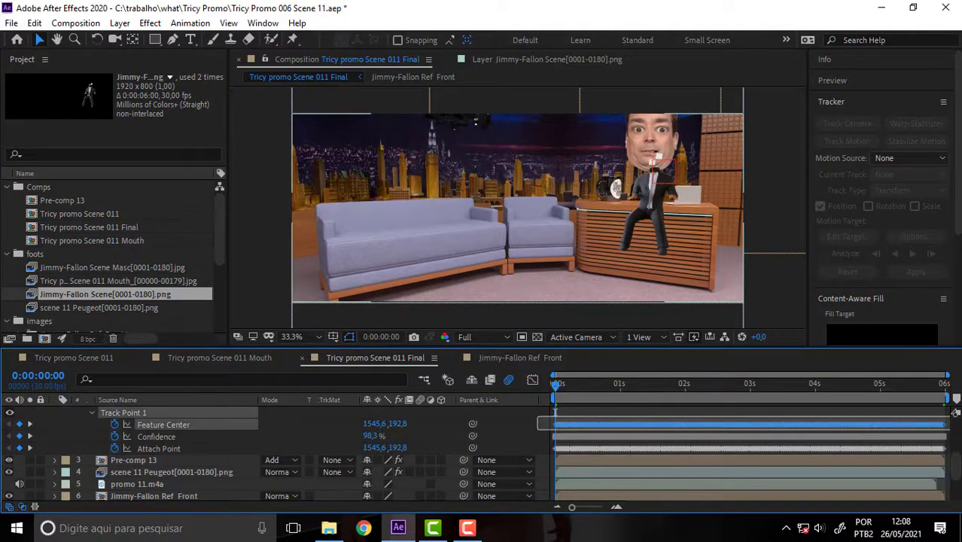
{"action": "key", "text": "ctrl+v"}
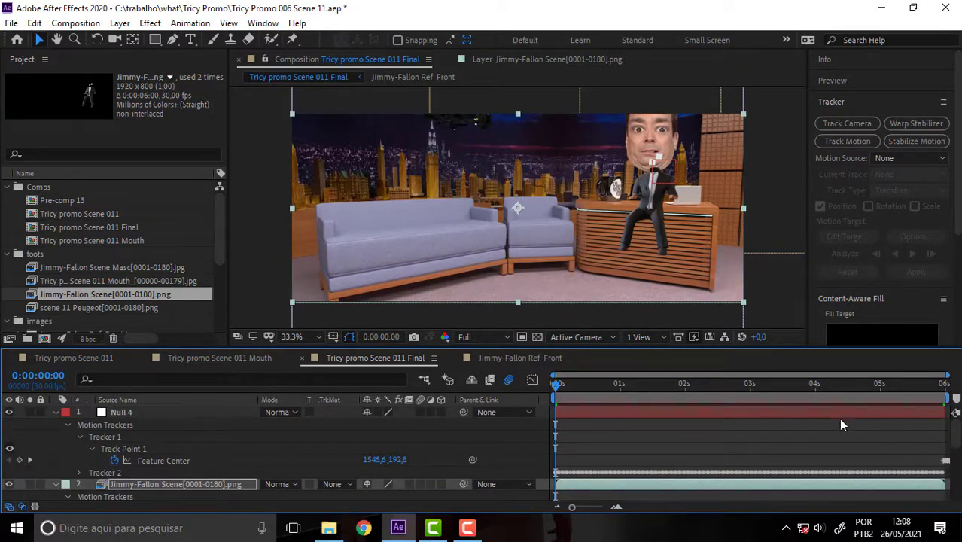
{"action": "left_click_drag", "start_coordinate": [843, 412], "coordinate": [453, 412]}
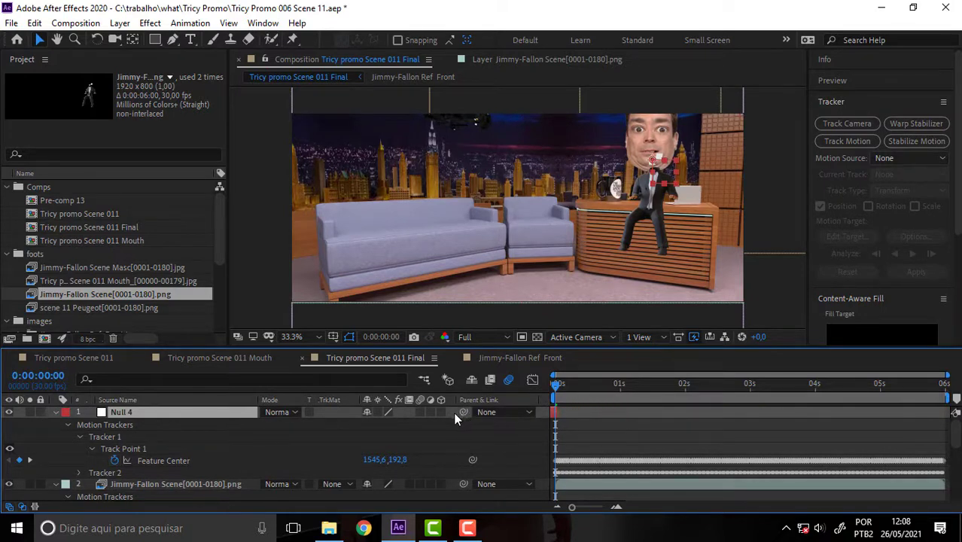
{"action": "left_click_drag", "start_coordinate": [947, 443], "coordinate": [533, 471]}
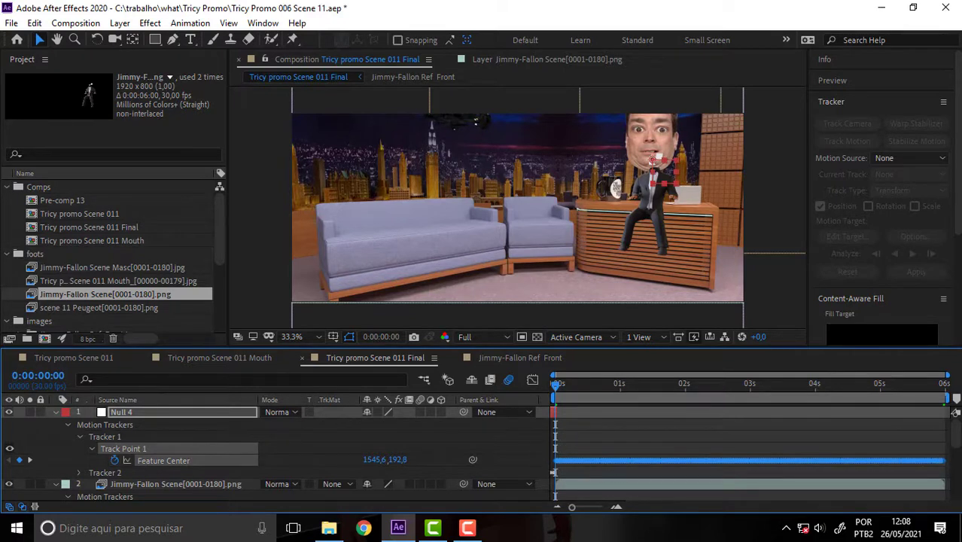
{"action": "left_click_drag", "start_coordinate": [947, 465], "coordinate": [557, 472]}
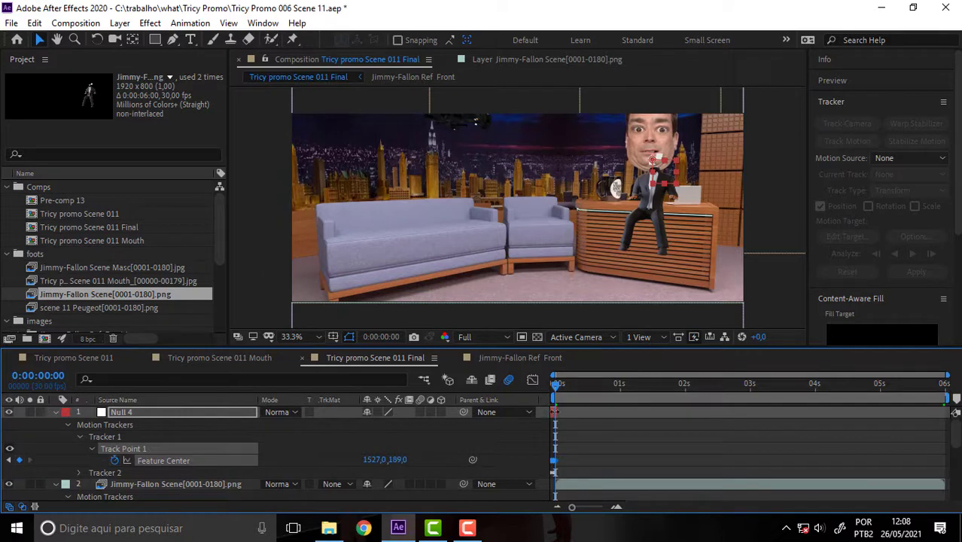
Stretch Null 4 across 6 seconds and marquee-select its Feature Center tracking keyframes
{"action": "left_click", "coordinate": [584, 413]}
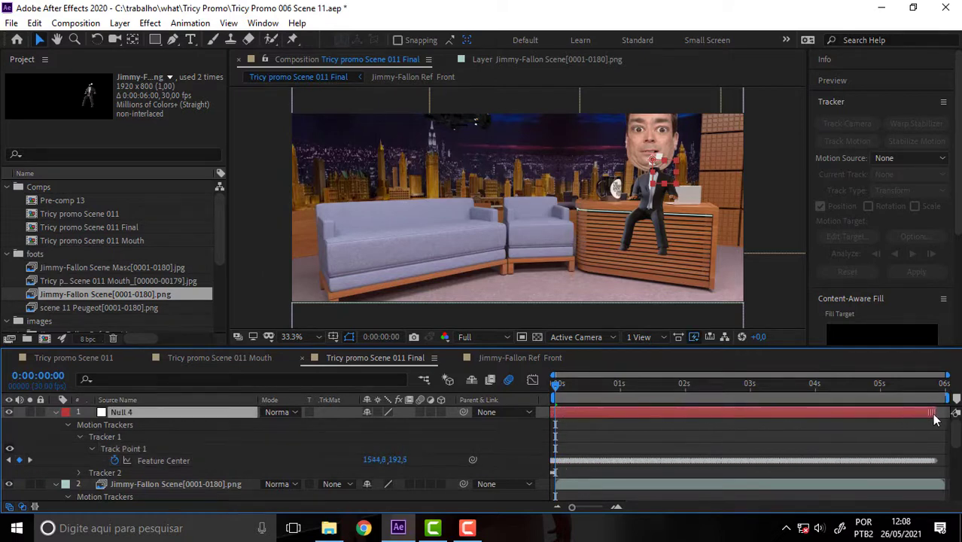
{"action": "left_click_drag", "start_coordinate": [584, 412], "coordinate": [947, 413]}
{"action": "left_click_drag", "start_coordinate": [553, 450], "coordinate": [956, 472]}
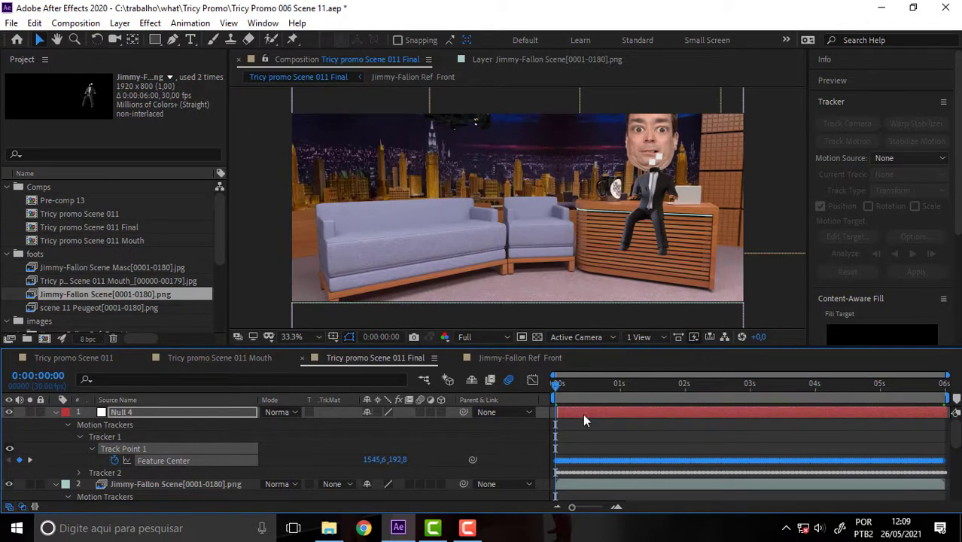
{"action": "left_click_drag", "start_coordinate": [584, 420], "coordinate": [588, 422]}
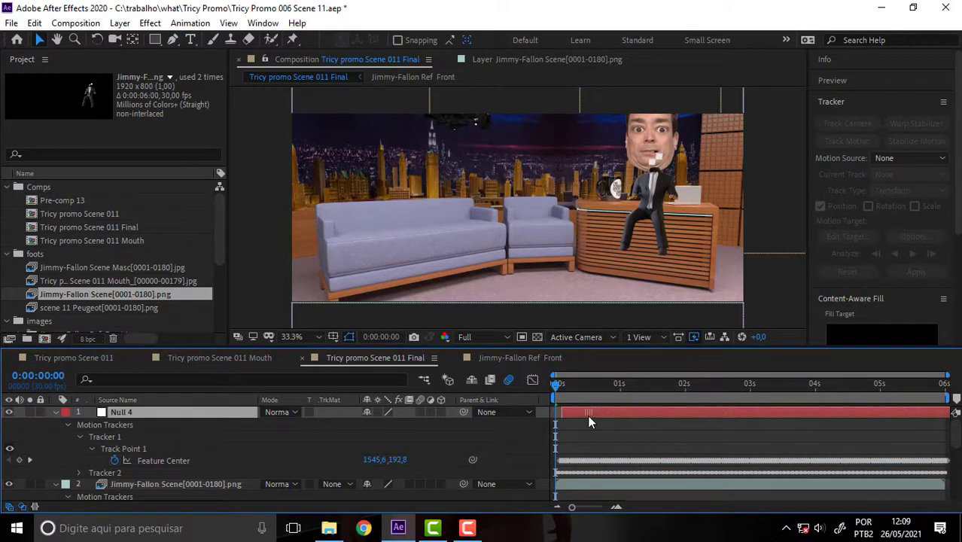
{"action": "mouse_move", "coordinate": [558, 451]}
{"action": "left_mouse_down"}
{"action": "mouse_move", "coordinate": [740, 476]}
{"action": "mouse_move", "coordinate": [953, 474]}
{"action": "left_mouse_up"}
Remove Null 4 and add a new null object layer at the clip's last frame
{"action": "key", "text": "ctrl+z"}
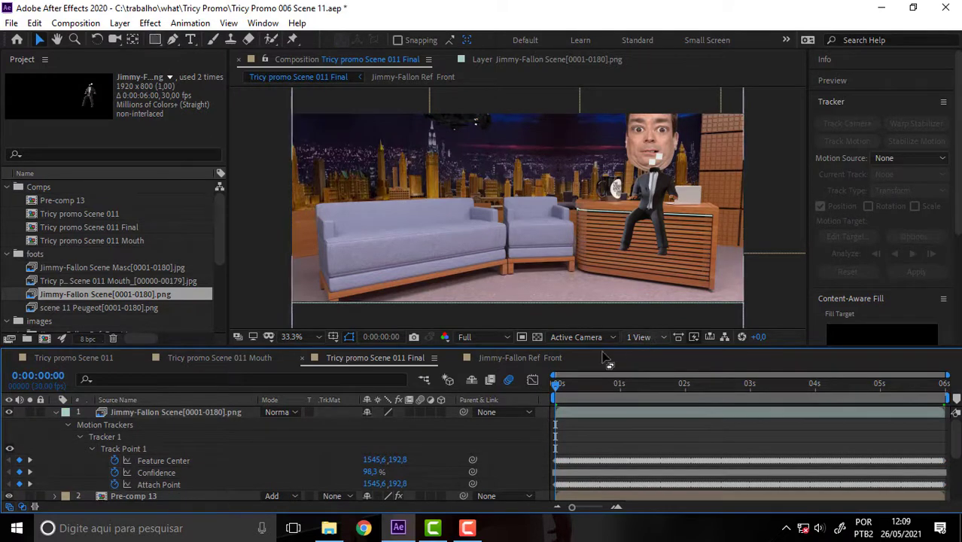
{"action": "key", "text": "End"}
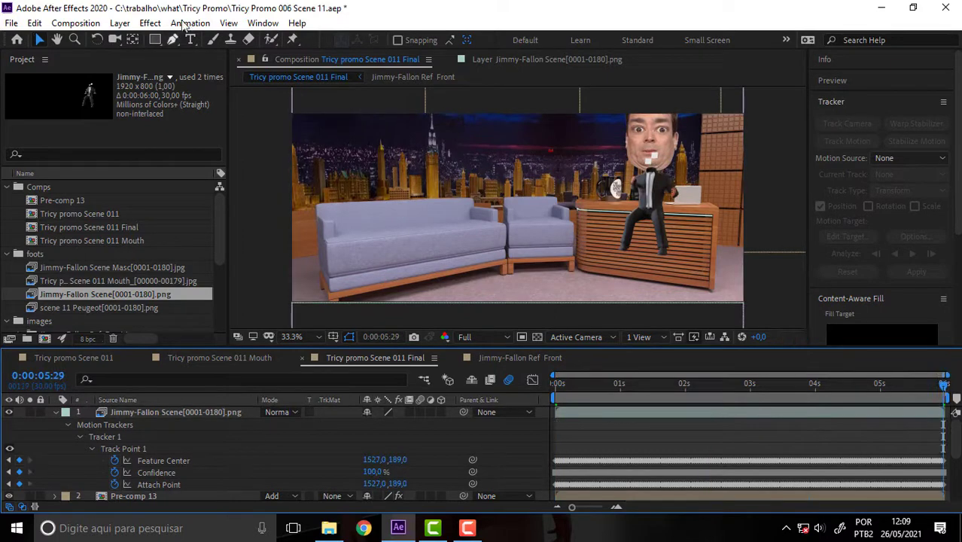
{"action": "left_click", "coordinate": [120, 22]}
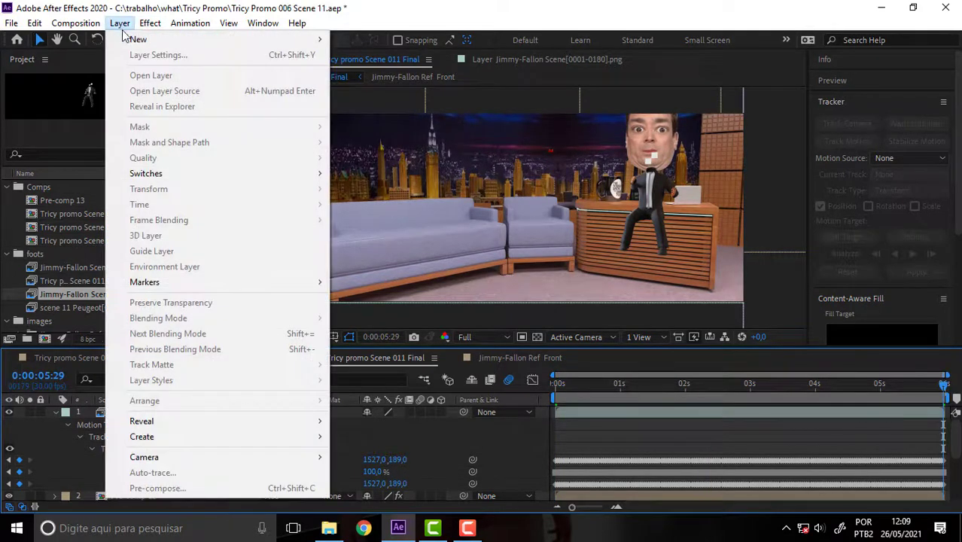
{"action": "mouse_move", "coordinate": [188, 42]}
{"action": "left_click", "coordinate": [433, 104]}
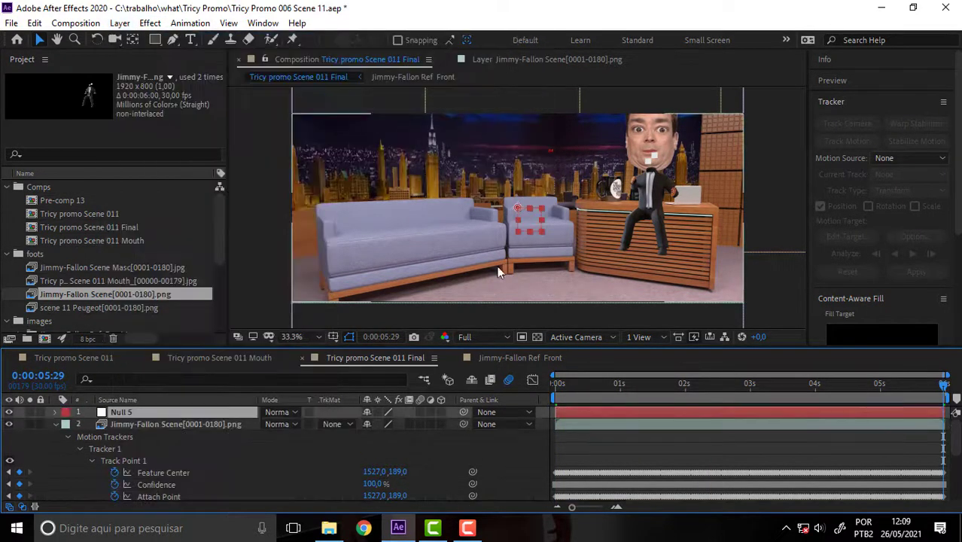
Paste the tracking keyframes onto Null 5, scrub to check the motion, then delete Null 5
{"action": "key", "text": "Home"}
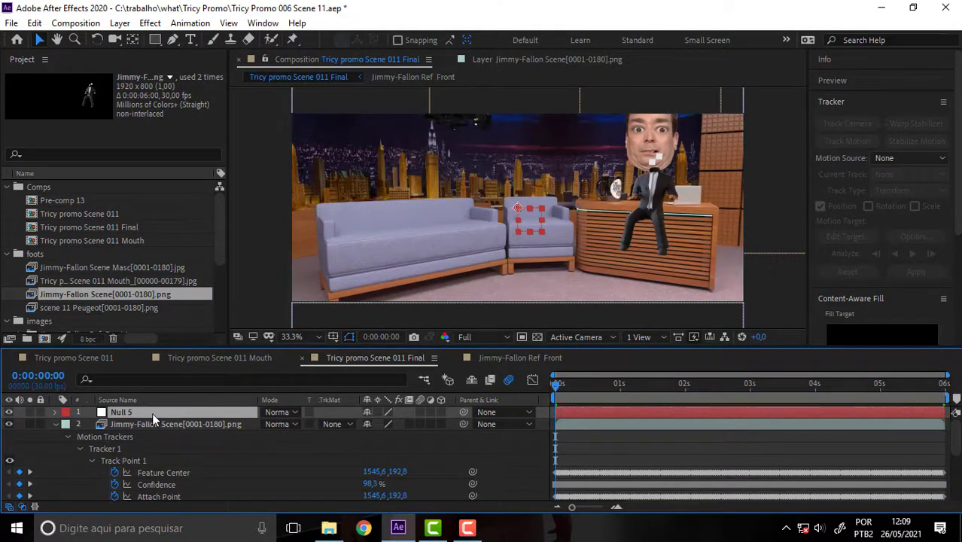
{"action": "key", "text": "Return"}
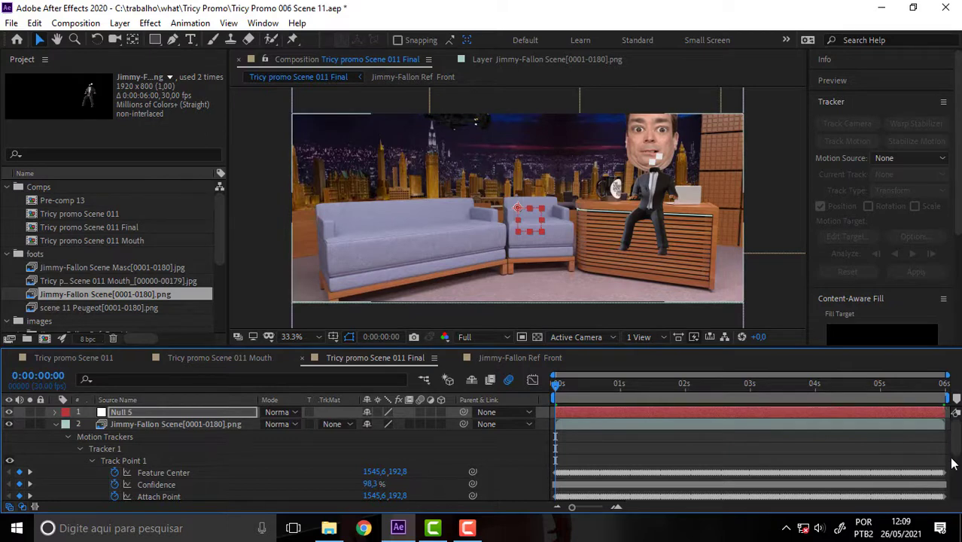
{"action": "key", "text": "ctrl+v"}
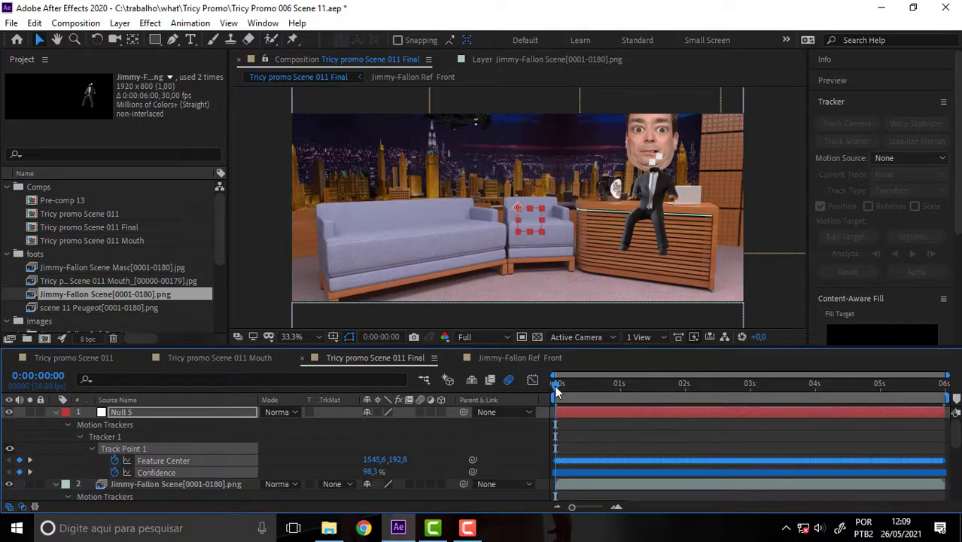
{"action": "left_click_drag", "start_coordinate": [556, 391], "coordinate": [556, 391]}
{"action": "left_click", "coordinate": [629, 436]}
{"action": "left_click", "coordinate": [580, 411]}
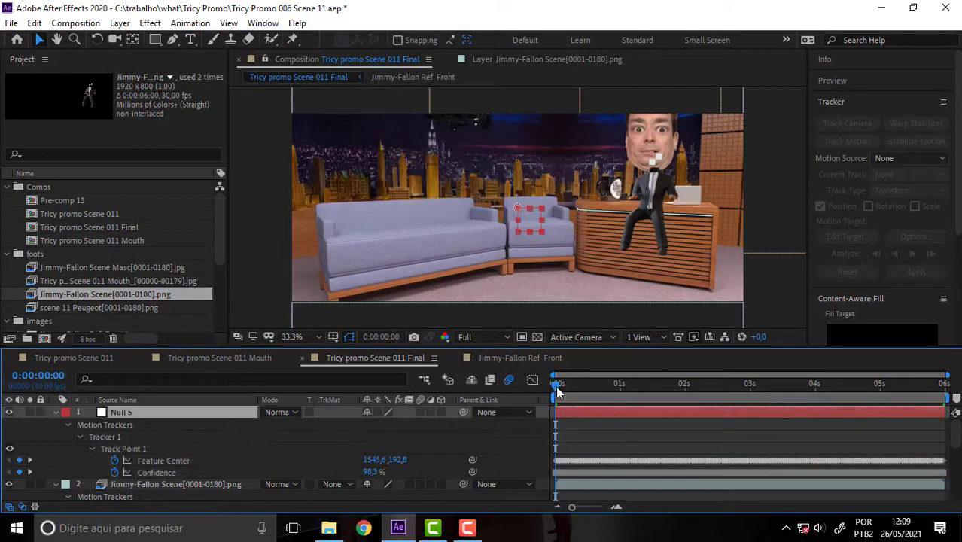
{"action": "left_click_drag", "start_coordinate": [559, 389], "coordinate": [488, 386]}
{"action": "key", "text": "Delete"}
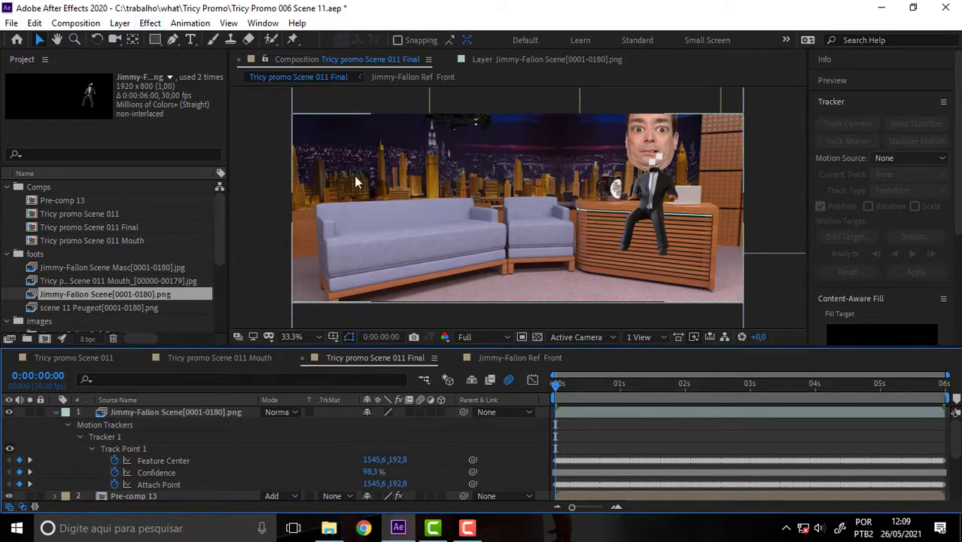
Add a null object, Null 6, and place it on Jimmy Fallon's neck at the last frame
{"action": "left_click", "coordinate": [120, 23]}
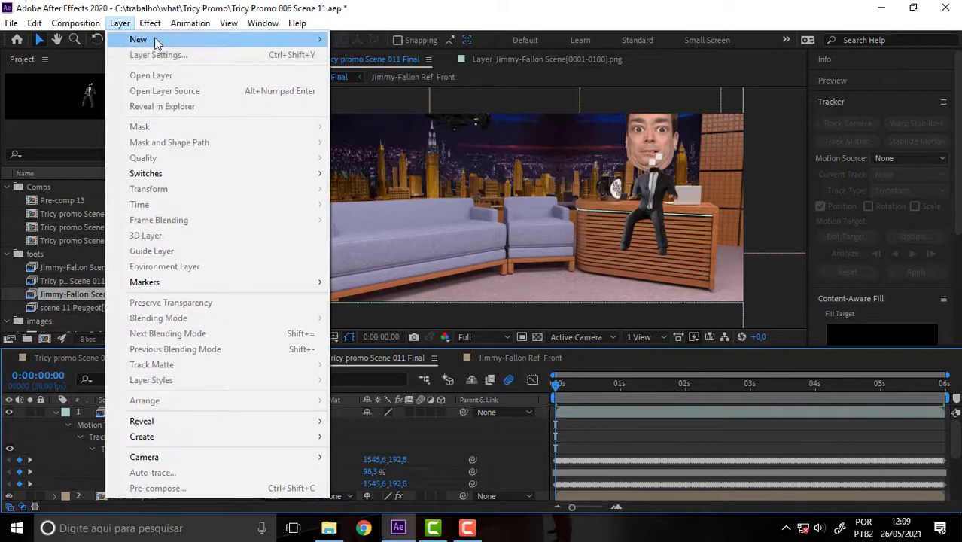
{"action": "mouse_move", "coordinate": [143, 39]}
{"action": "left_click", "coordinate": [399, 103]}
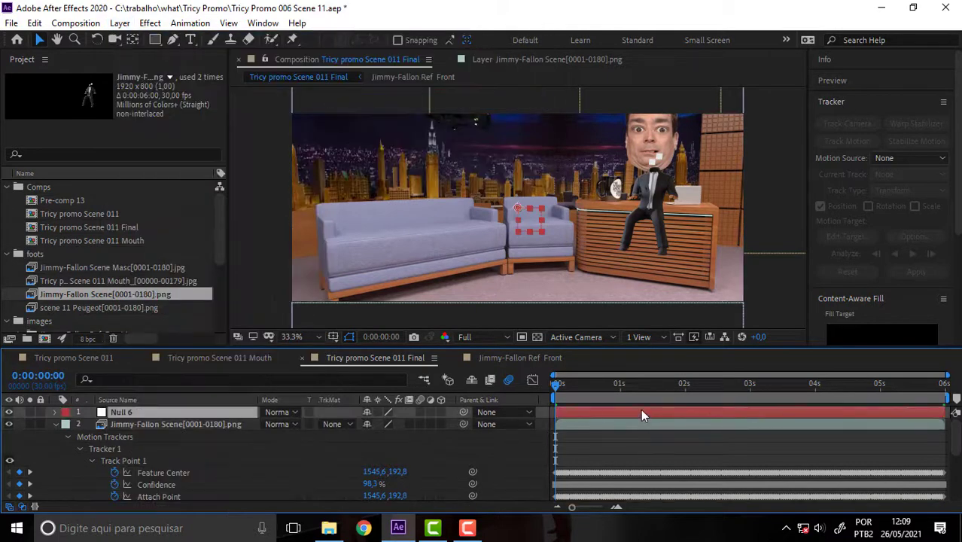
{"action": "left_click_drag", "start_coordinate": [550, 383], "coordinate": [944, 383]}
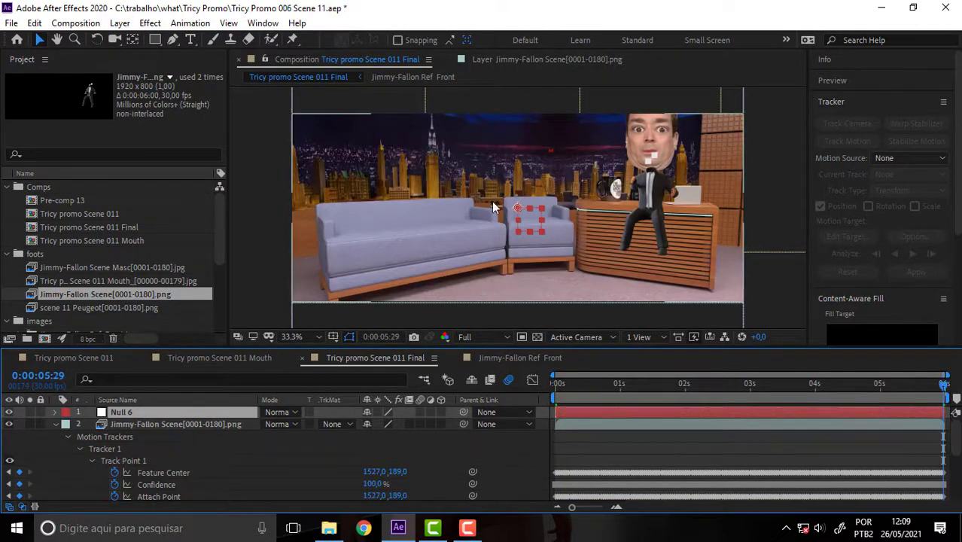
{"action": "left_click_drag", "start_coordinate": [518, 209], "coordinate": [651, 161]}
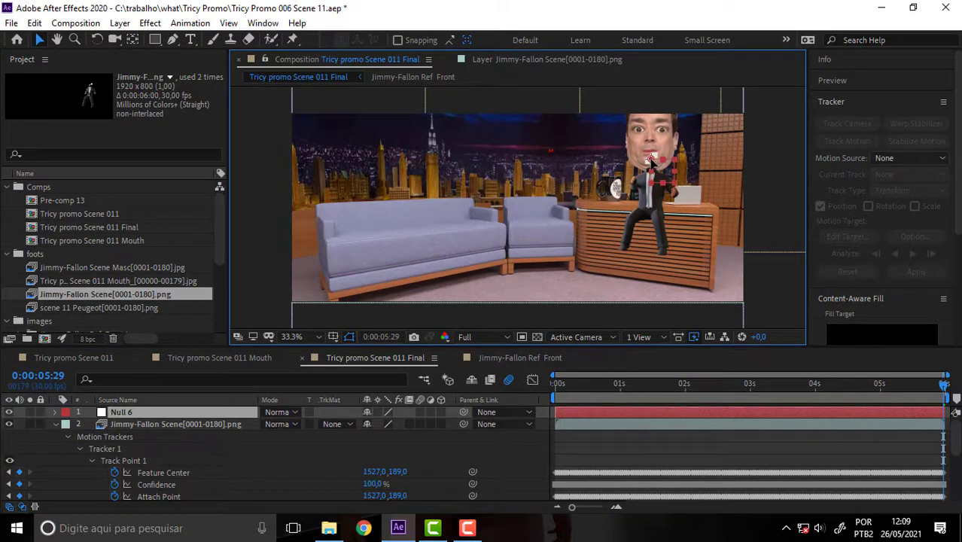
{"action": "left_click", "coordinate": [756, 412]}
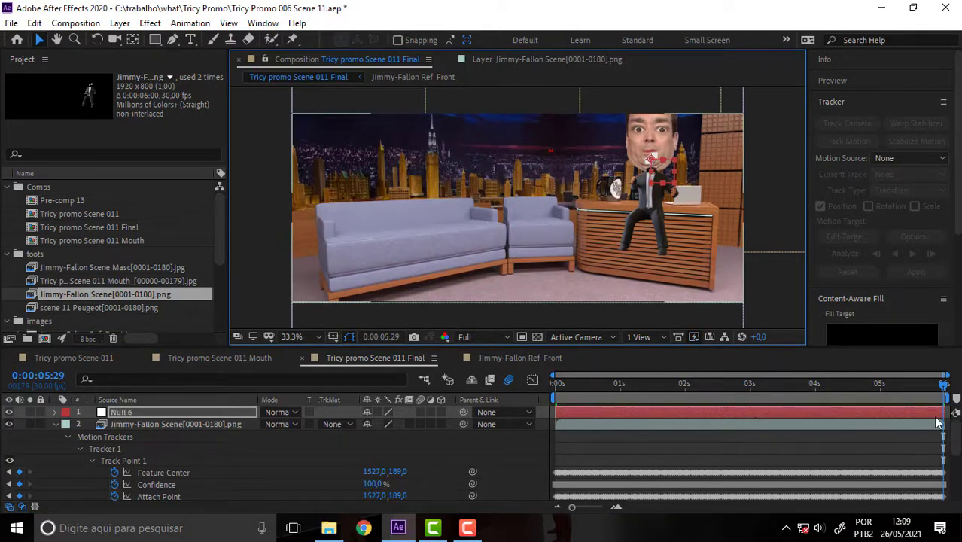
{"action": "left_click_drag", "start_coordinate": [945, 385], "coordinate": [365, 384]}
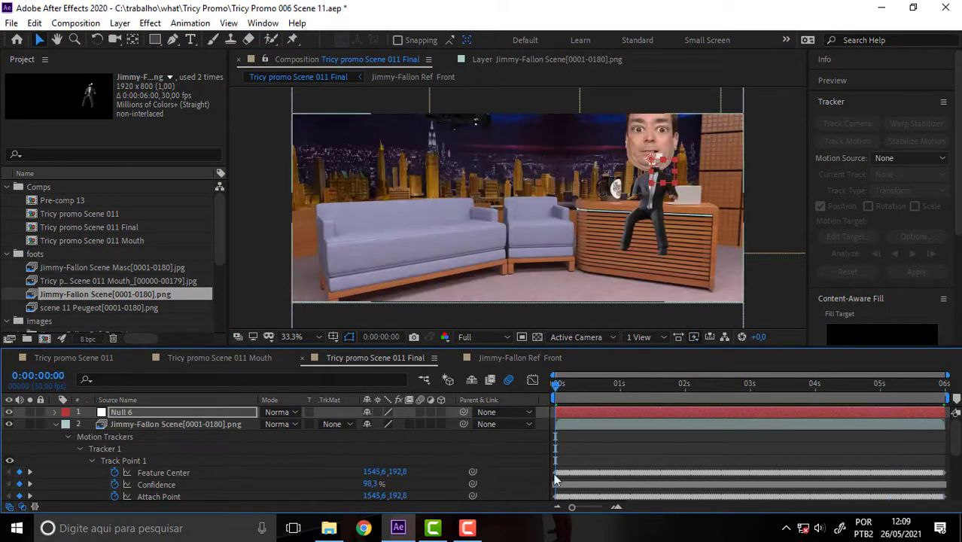
{"action": "left_click_drag", "start_coordinate": [534, 470], "coordinate": [556, 426]}
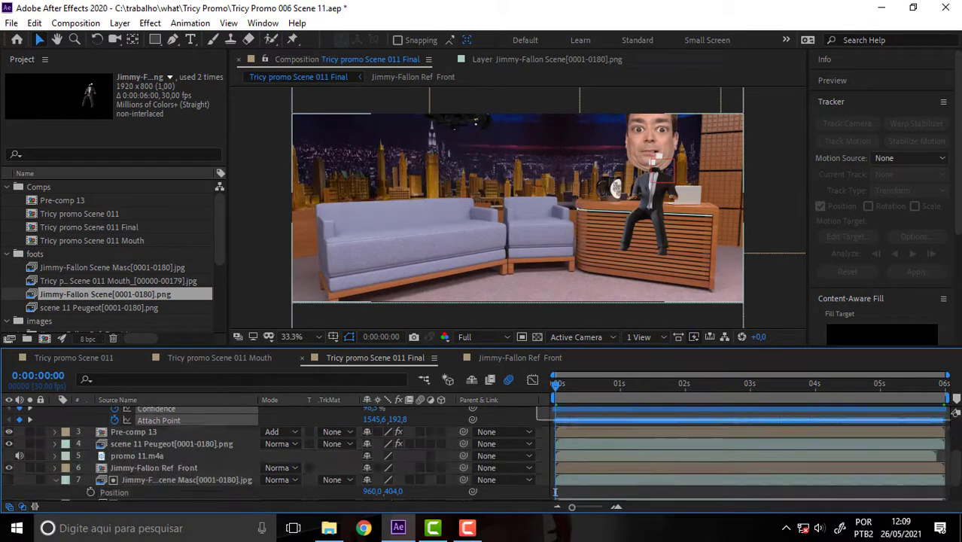
Paste the Jimmy-Fallon Scene Track Point 1 keyframes onto Null 6 and scrub to verify it follows the head
{"action": "left_click", "coordinate": [329, 265]}
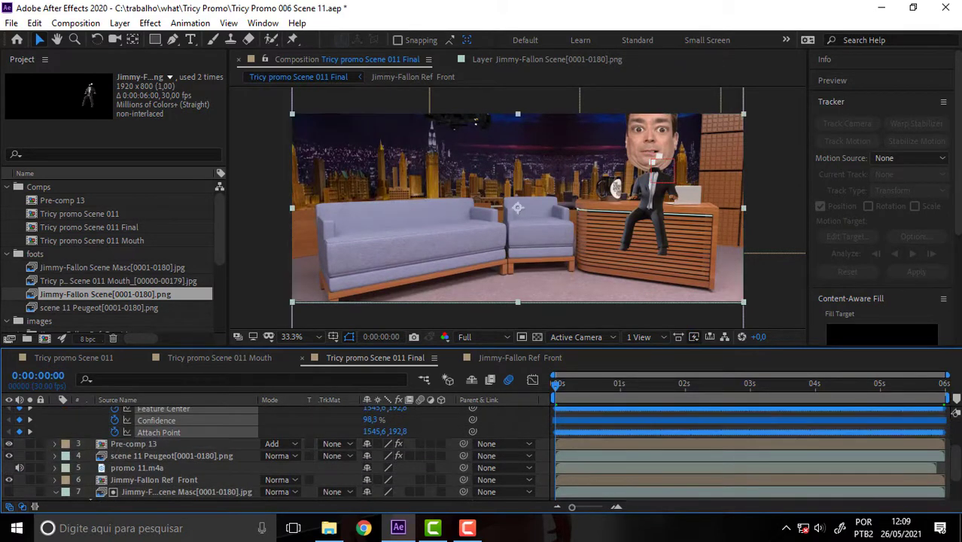
{"action": "key", "text": "ctrl+alt+shift+y"}
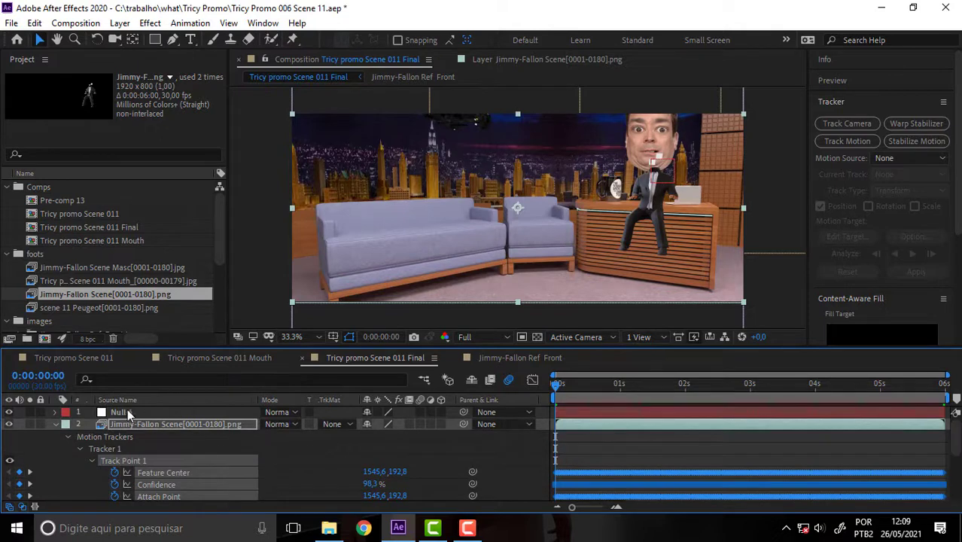
{"action": "key", "text": "Return"}
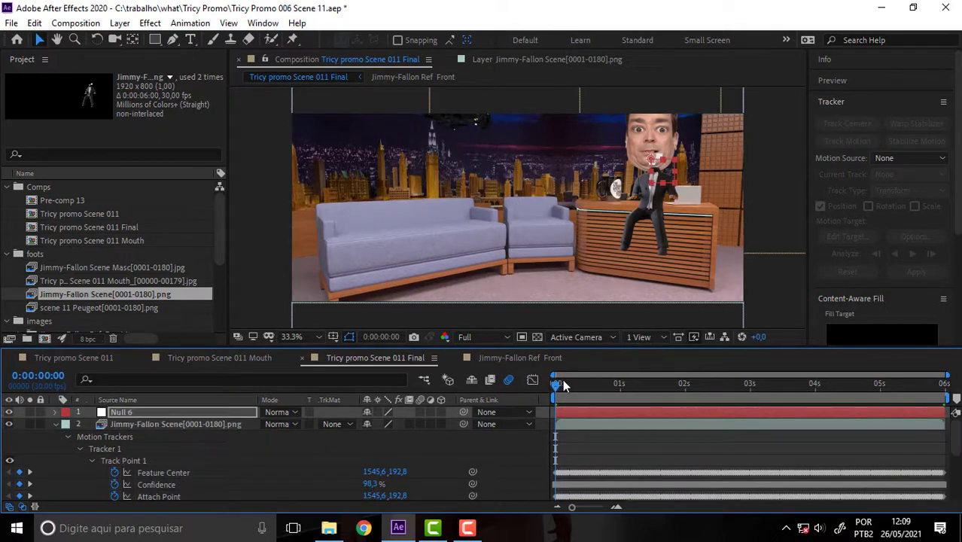
{"action": "left_click_drag", "start_coordinate": [555, 389], "coordinate": [527, 393]}
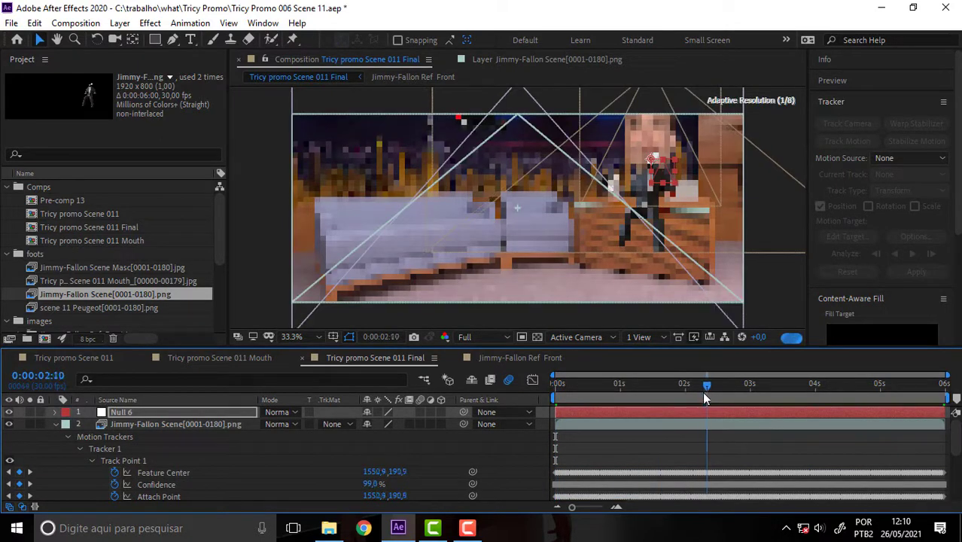
{"action": "left_click_drag", "start_coordinate": [562, 421], "coordinate": [594, 445]}
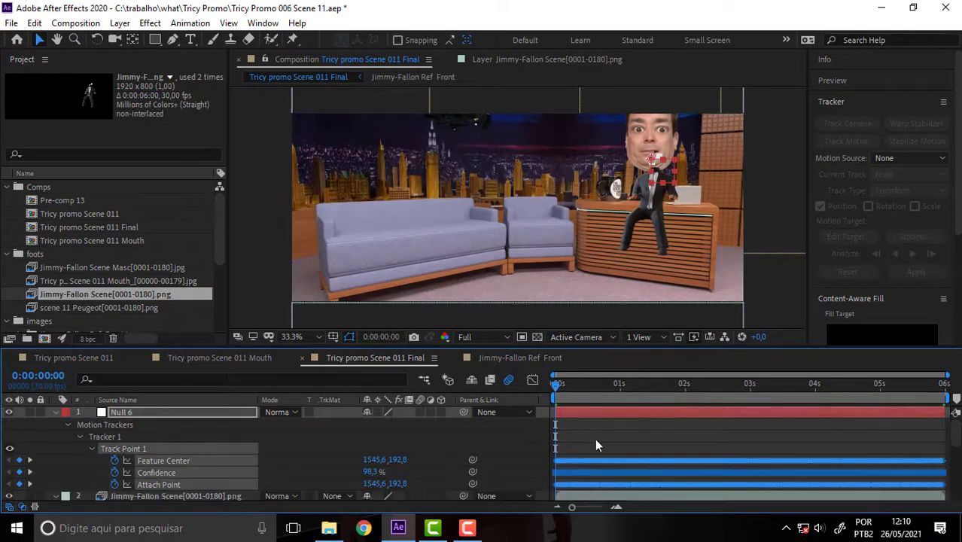
{"action": "left_click", "coordinate": [130, 412]}
{"action": "key", "text": "ctrl+v"}
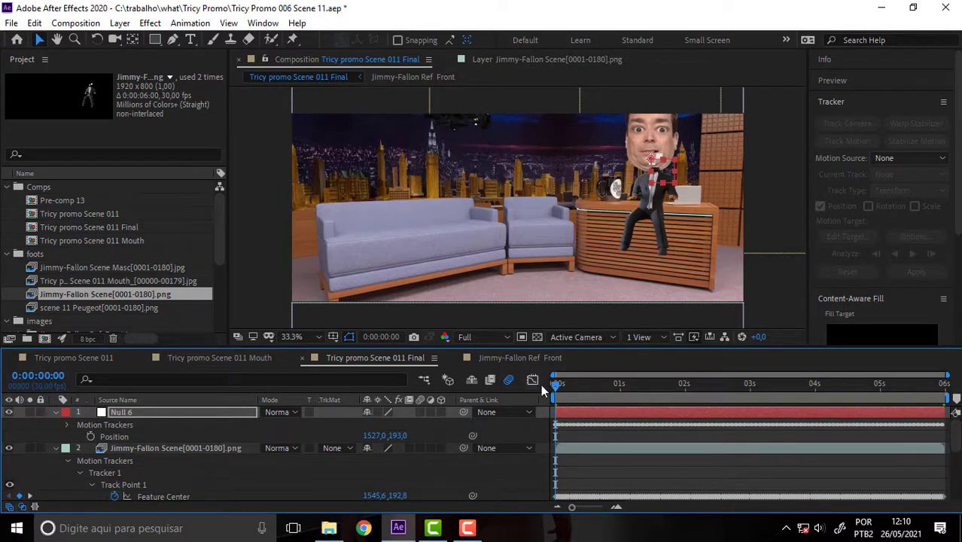
{"action": "left_click_drag", "start_coordinate": [554, 384], "coordinate": [906, 390]}
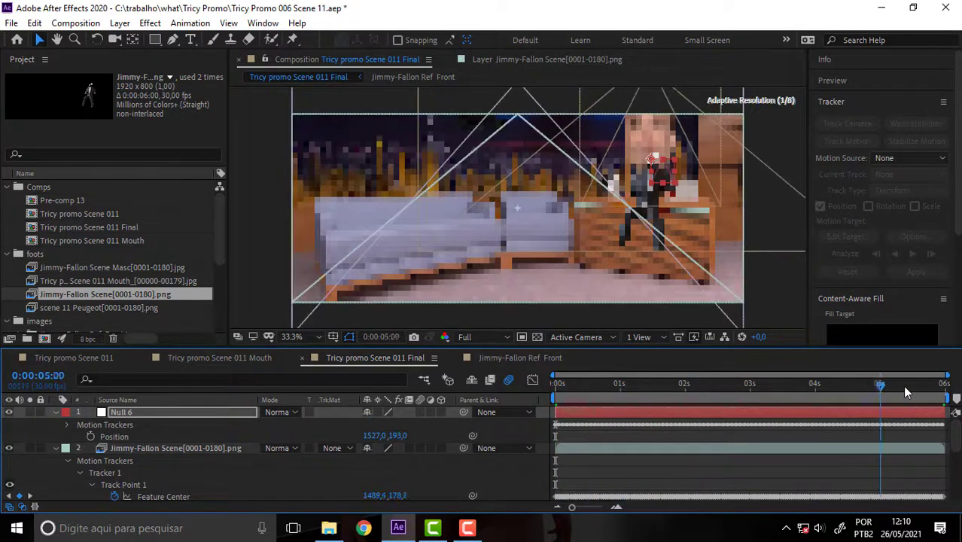
{"action": "key", "text": "Home"}
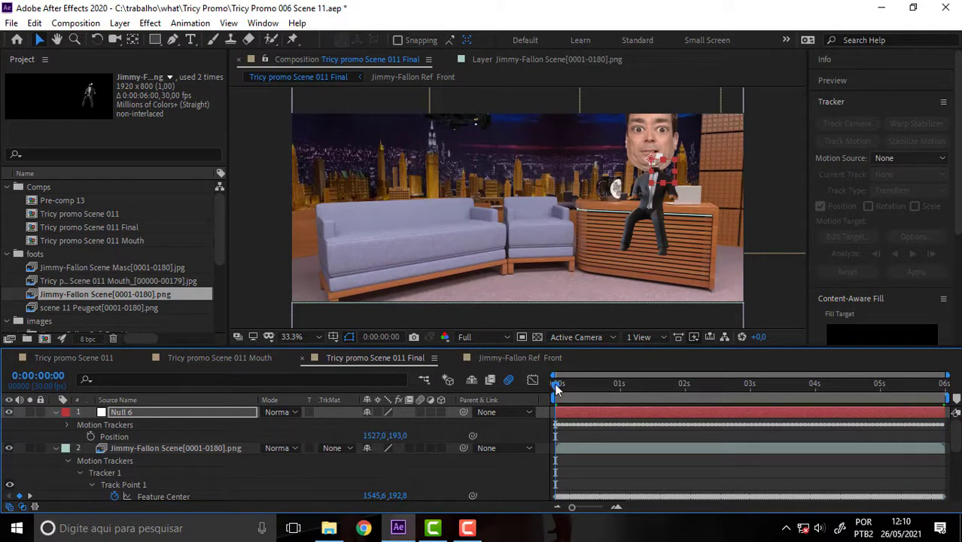
{"action": "left_click_drag", "start_coordinate": [557, 384], "coordinate": [946, 399]}
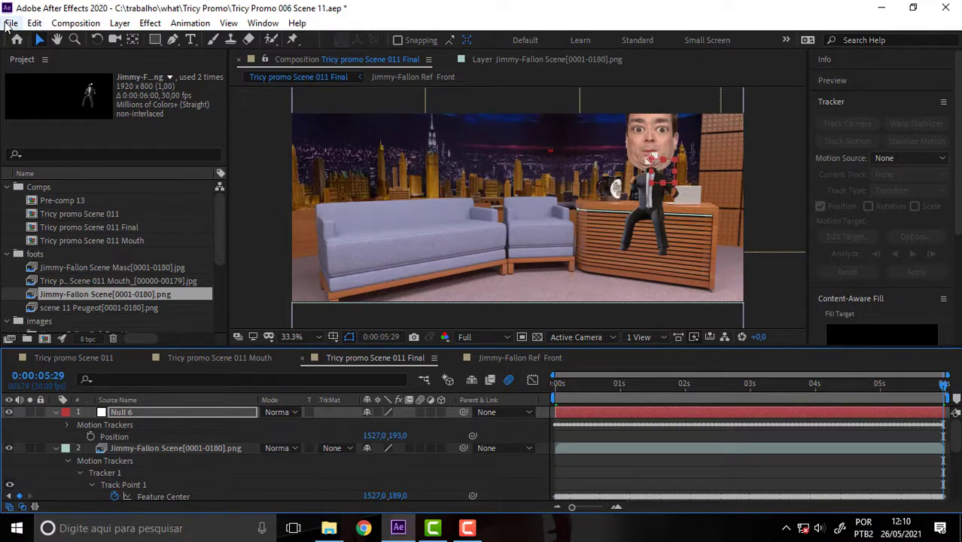
Open Tricy Promo 006 Scene 11 Track.aep from recent files, choosing Don't Save for the current project
{"action": "left_click", "coordinate": [12, 23]}
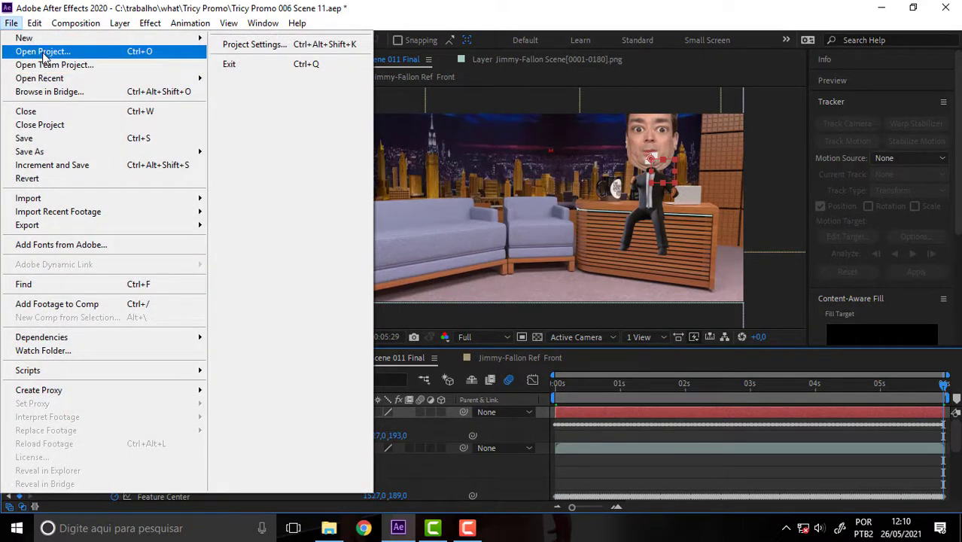
{"action": "mouse_move", "coordinate": [50, 78]}
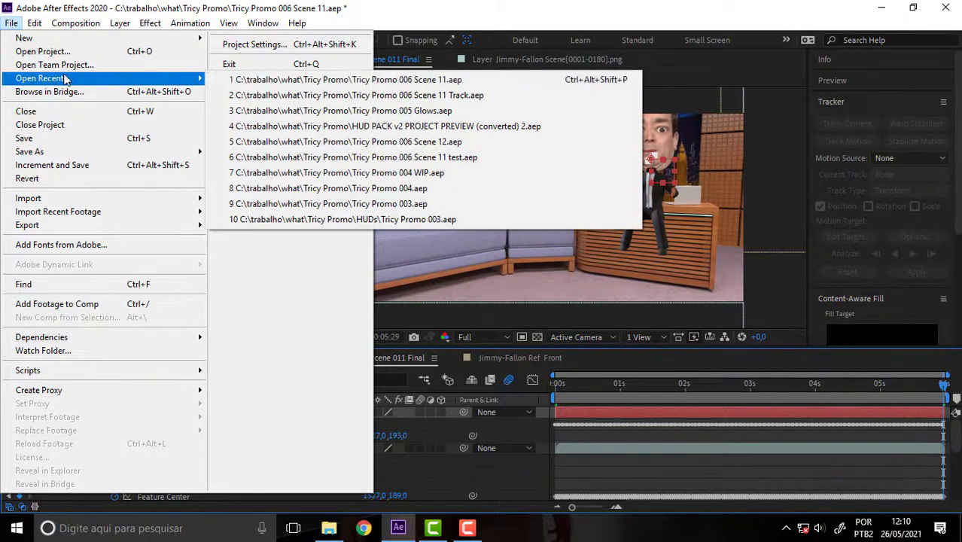
{"action": "left_click", "coordinate": [376, 95]}
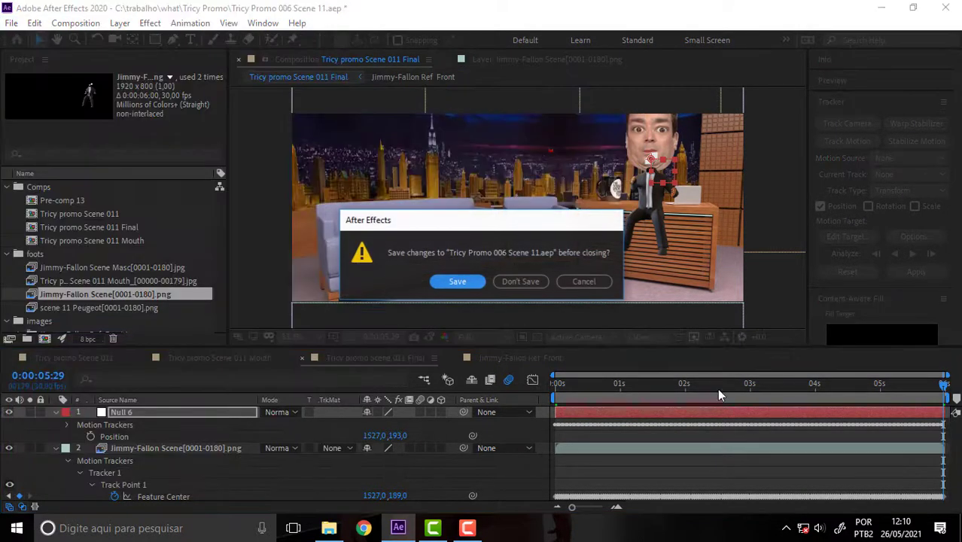
{"action": "left_click", "coordinate": [515, 280]}
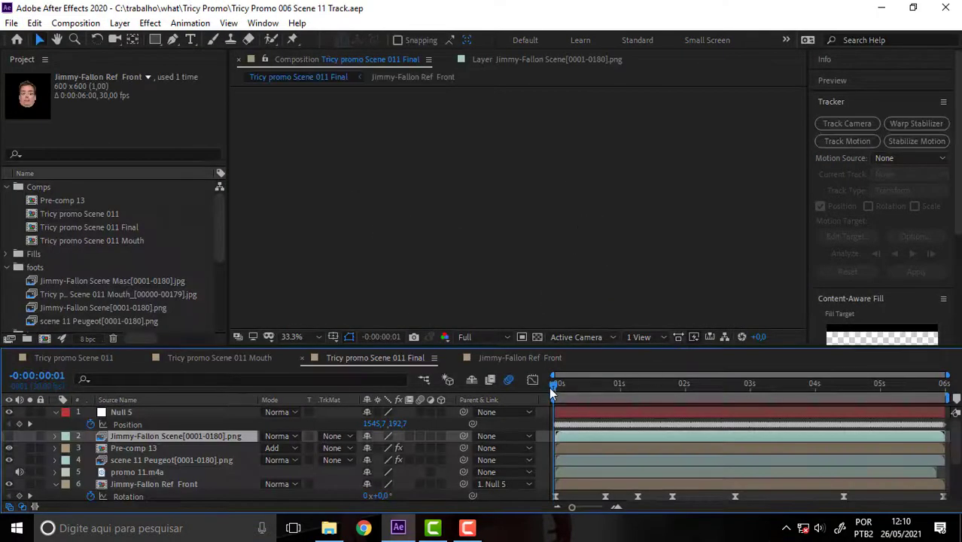
{"action": "left_click", "coordinate": [135, 425]}
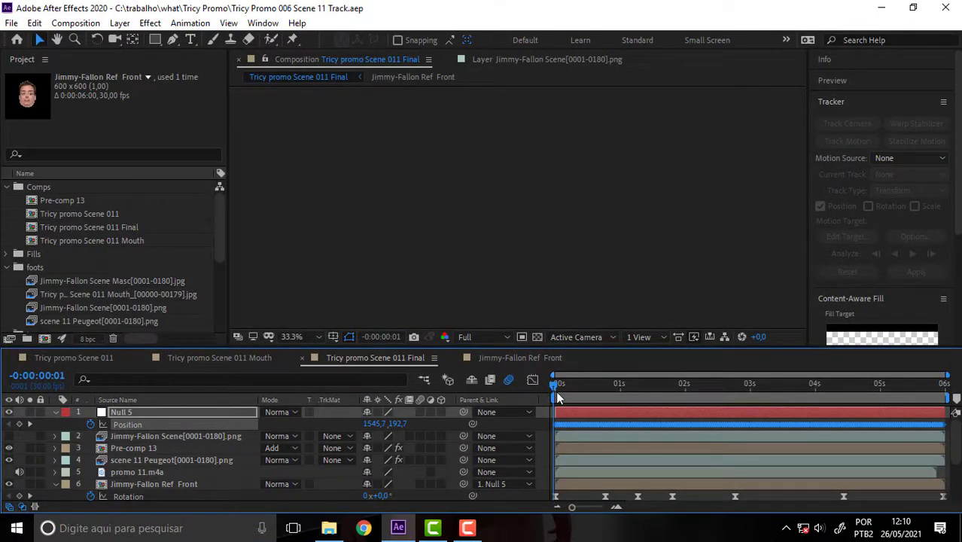
{"action": "left_click_drag", "start_coordinate": [558, 385], "coordinate": [947, 393]}
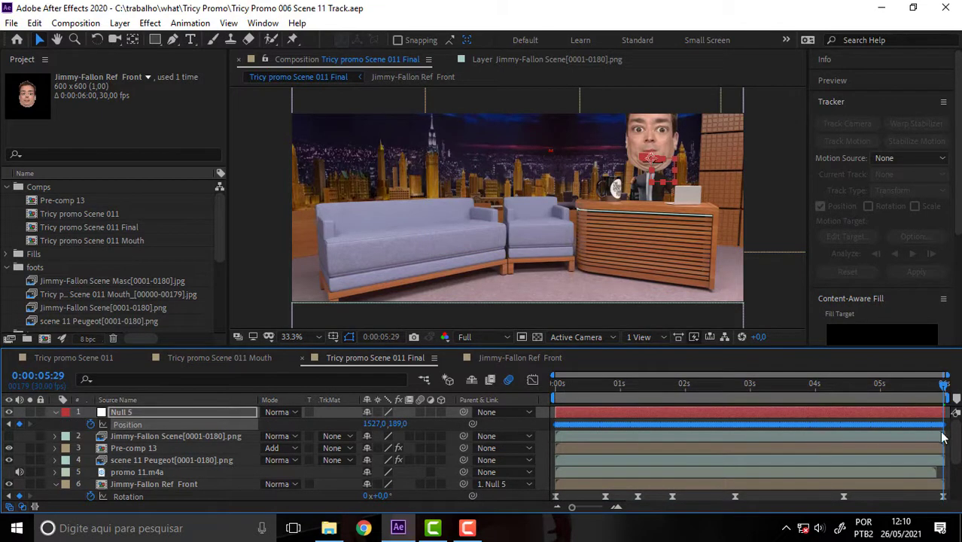
{"action": "scroll", "coordinate": [955, 425], "scroll_direction": "down", "scroll_amount": 5}
{"action": "scroll", "coordinate": [959, 422], "scroll_direction": "up", "scroll_amount": 2}
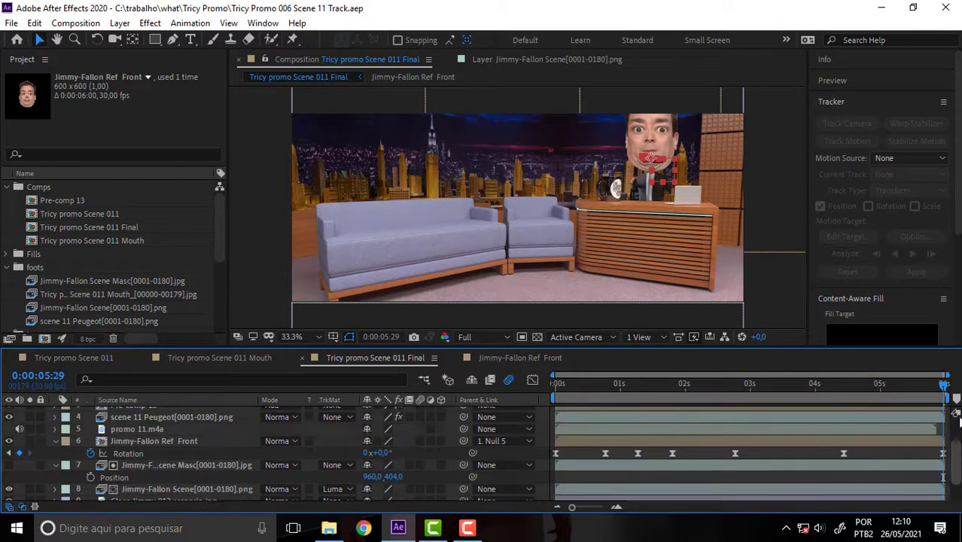
{"action": "scroll", "coordinate": [958, 421], "scroll_direction": "up", "scroll_amount": 3}
{"action": "mouse_move", "coordinate": [556, 386]}
{"action": "left_mouse_down"}
{"action": "mouse_move", "coordinate": [933, 395]}
{"action": "mouse_move", "coordinate": [583, 371]}
{"action": "left_mouse_up"}
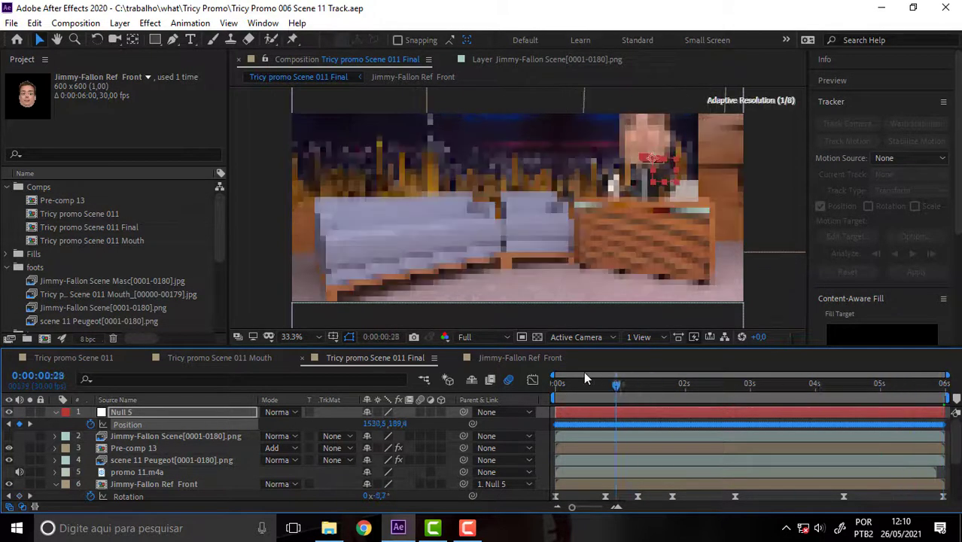
{"action": "left_click", "coordinate": [143, 435]}
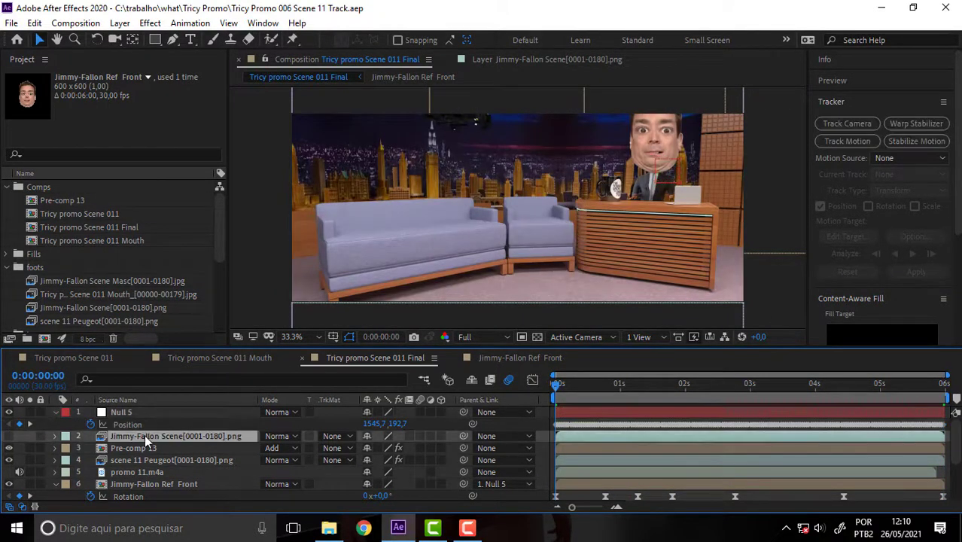
{"action": "key", "text": "u"}
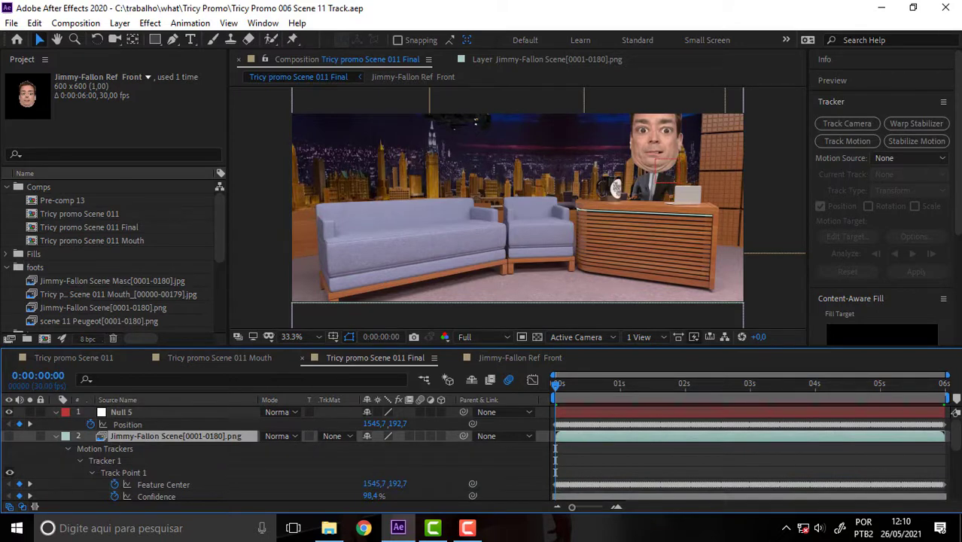
{"action": "scroll", "coordinate": [952, 444], "scroll_direction": "down", "scroll_amount": 3}
{"action": "scroll", "coordinate": [940, 407], "scroll_direction": "up", "scroll_amount": 3}
{"action": "left_click", "coordinate": [54, 436]}
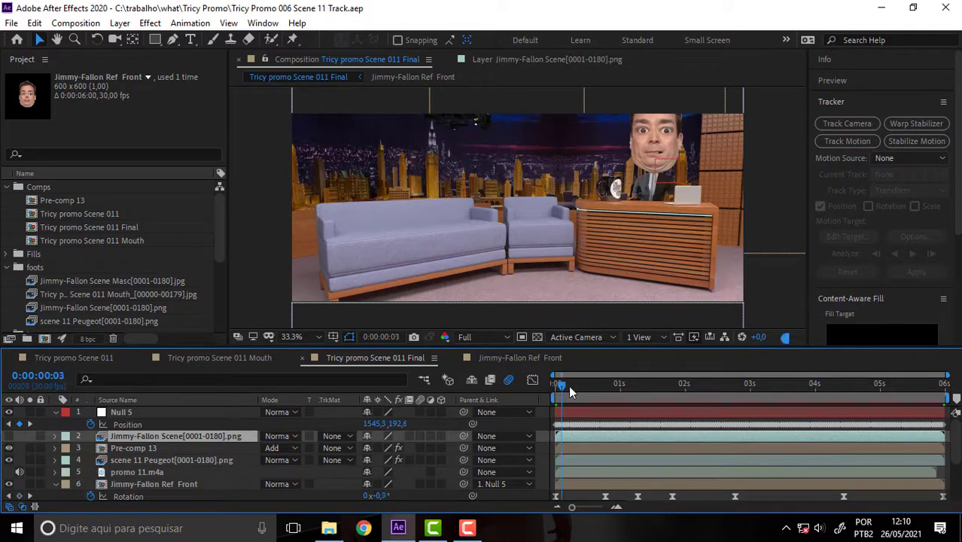
{"action": "mouse_move", "coordinate": [555, 386]}
{"action": "left_mouse_down"}
{"action": "mouse_move", "coordinate": [896, 391]}
{"action": "mouse_move", "coordinate": [555, 385]}
{"action": "left_mouse_up"}
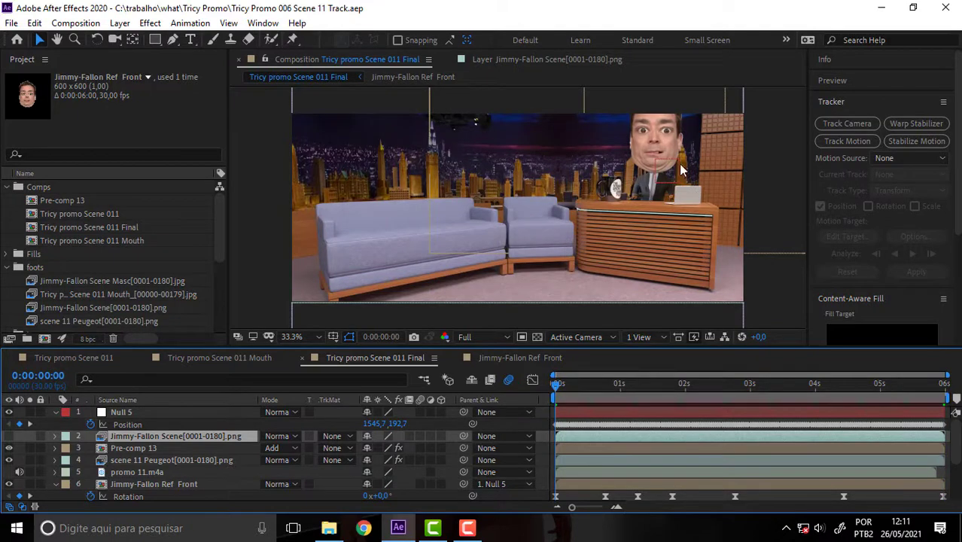
{"action": "left_click", "coordinate": [121, 413]}
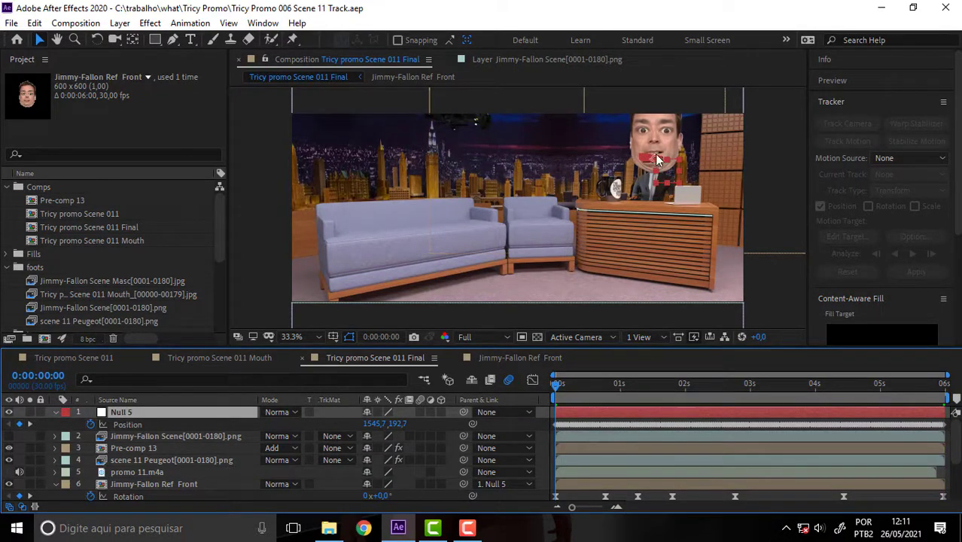
{"action": "left_click", "coordinate": [785, 41]}
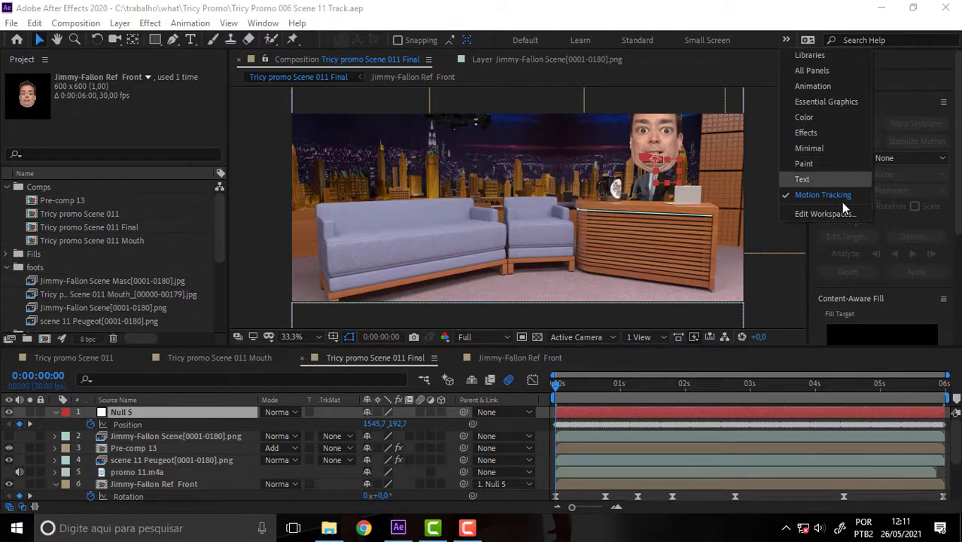
{"action": "left_click", "coordinate": [831, 87]}
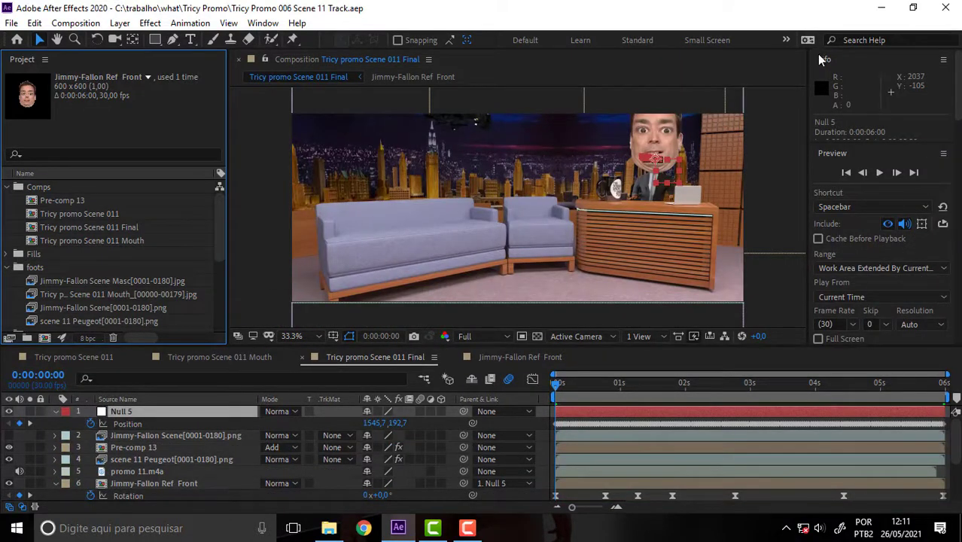
{"action": "left_click", "coordinate": [785, 40]}
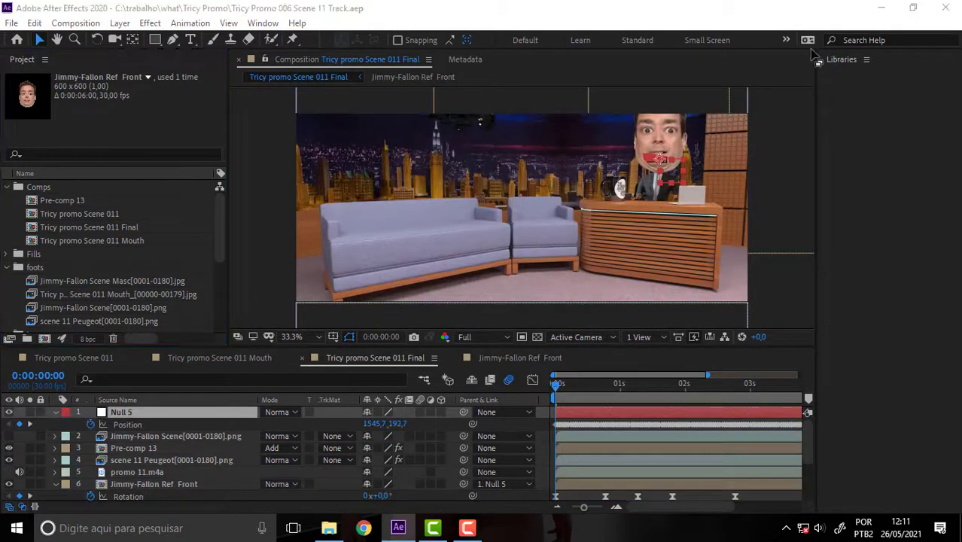
{"action": "left_click", "coordinate": [786, 40]}
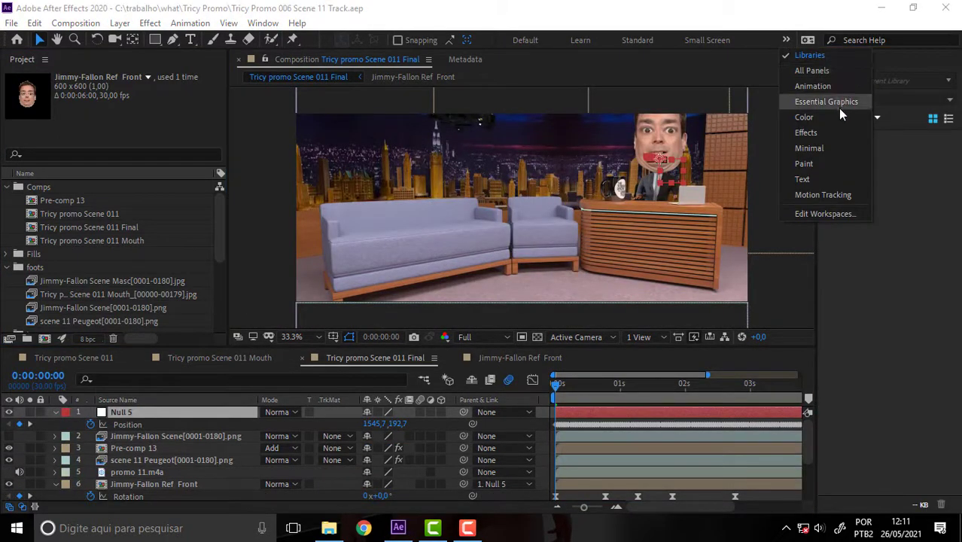
{"action": "left_click", "coordinate": [838, 148]}
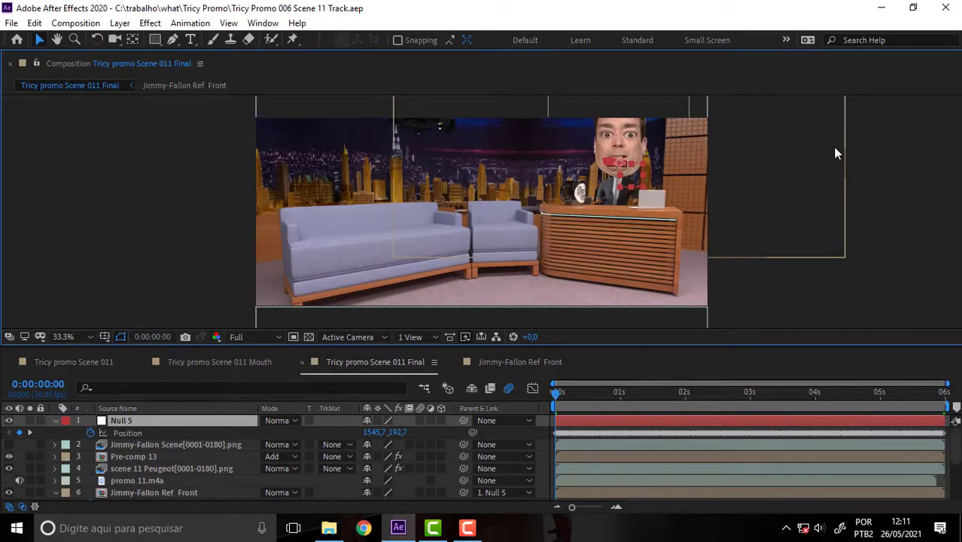
{"action": "left_click", "coordinate": [786, 40]}
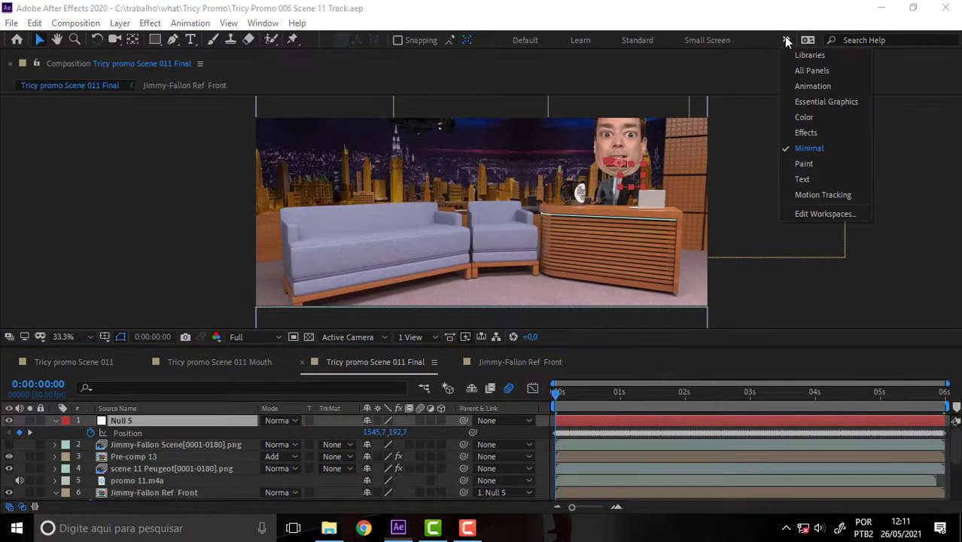
{"action": "left_click", "coordinate": [822, 195]}
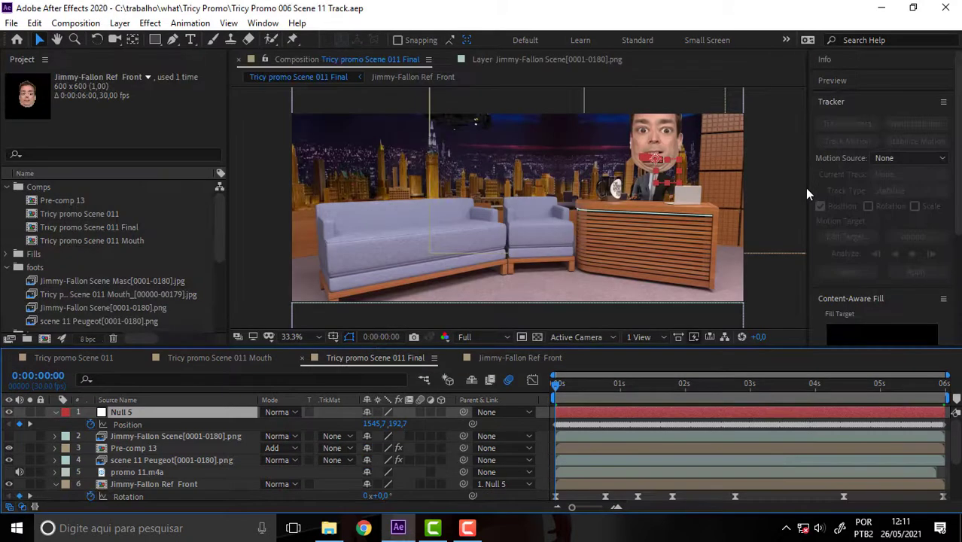
{"action": "scroll", "coordinate": [903, 211], "scroll_direction": "down", "scroll_amount": 5}
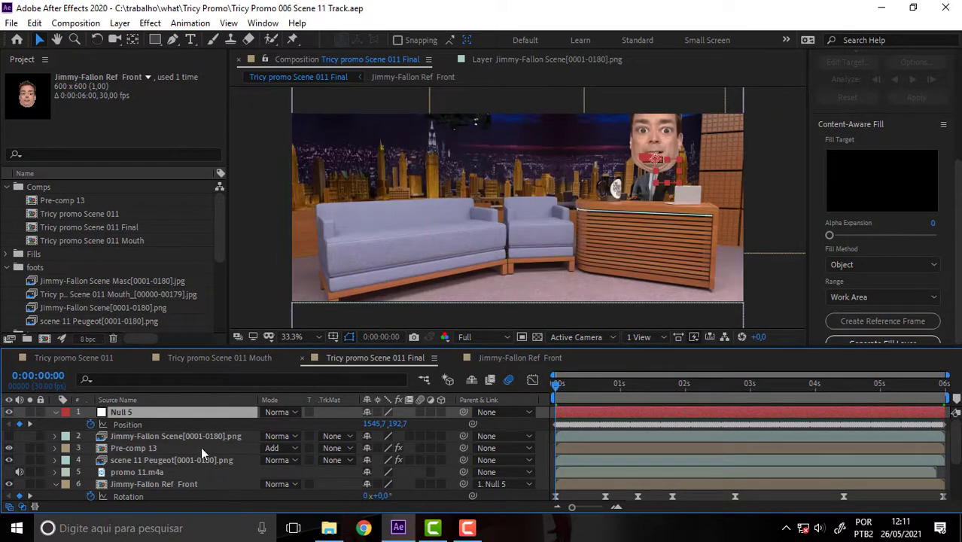
{"action": "left_click", "coordinate": [169, 484]}
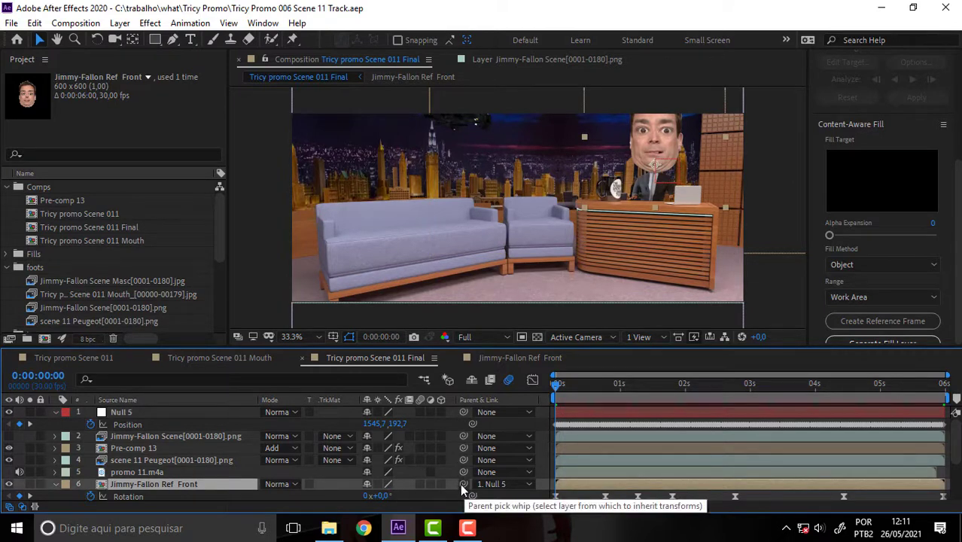
{"action": "left_click_drag", "start_coordinate": [462, 486], "coordinate": [465, 488]}
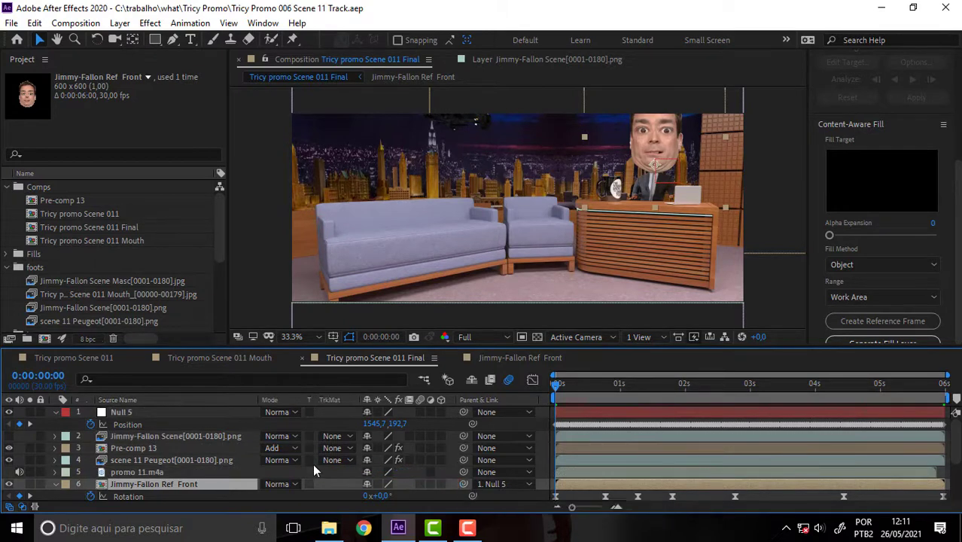
{"action": "mouse_move", "coordinate": [555, 386]}
{"action": "left_mouse_down"}
{"action": "mouse_move", "coordinate": [663, 388]}
{"action": "mouse_move", "coordinate": [523, 394]}
{"action": "left_mouse_up"}
{"action": "left_click_drag", "start_coordinate": [555, 386], "coordinate": [473, 389]}
{"action": "scroll", "coordinate": [956, 448], "scroll_direction": "down", "scroll_amount": 1}
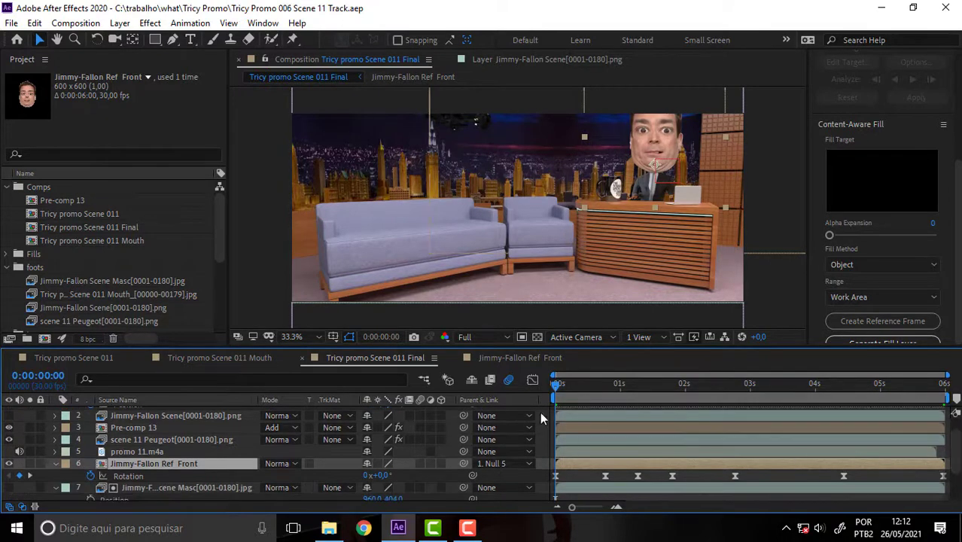
{"action": "mouse_move", "coordinate": [559, 385]}
{"action": "left_mouse_down"}
{"action": "mouse_move", "coordinate": [804, 399]}
{"action": "mouse_move", "coordinate": [544, 398]}
{"action": "left_mouse_up"}
Adjust the Jimmy-Fallon Ref Front Rotation keyframe at about 0:00:00:23 until the head is nearly upright
{"action": "key", "text": "a"}
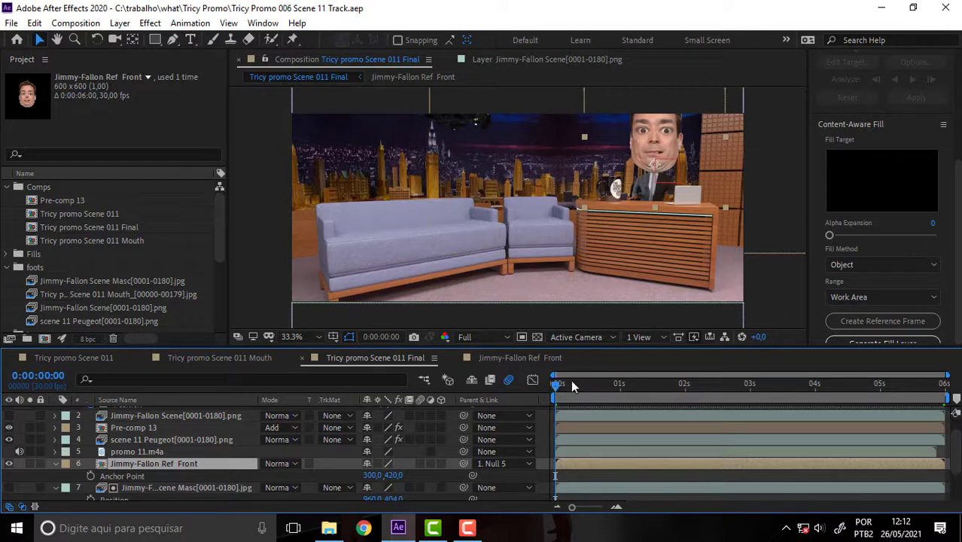
{"action": "left_click_drag", "start_coordinate": [555, 386], "coordinate": [616, 395]}
{"action": "left_click_drag", "start_coordinate": [615, 395], "coordinate": [553, 391]}
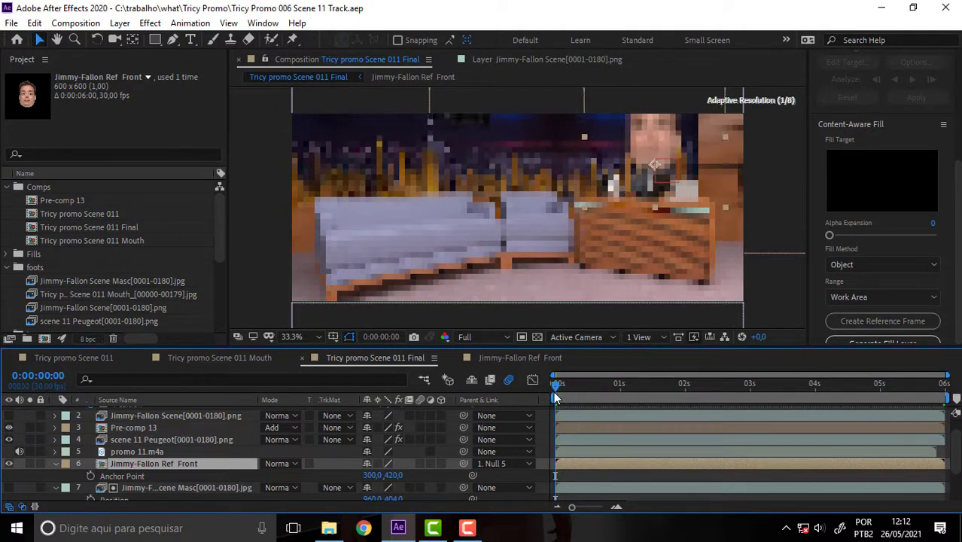
{"action": "key", "text": "r"}
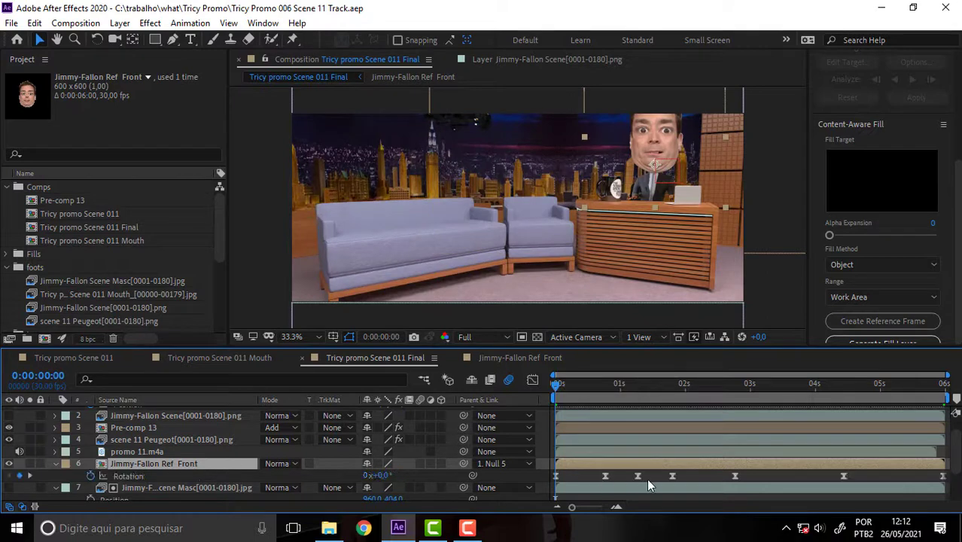
{"action": "left_click_drag", "start_coordinate": [556, 387], "coordinate": [601, 402]}
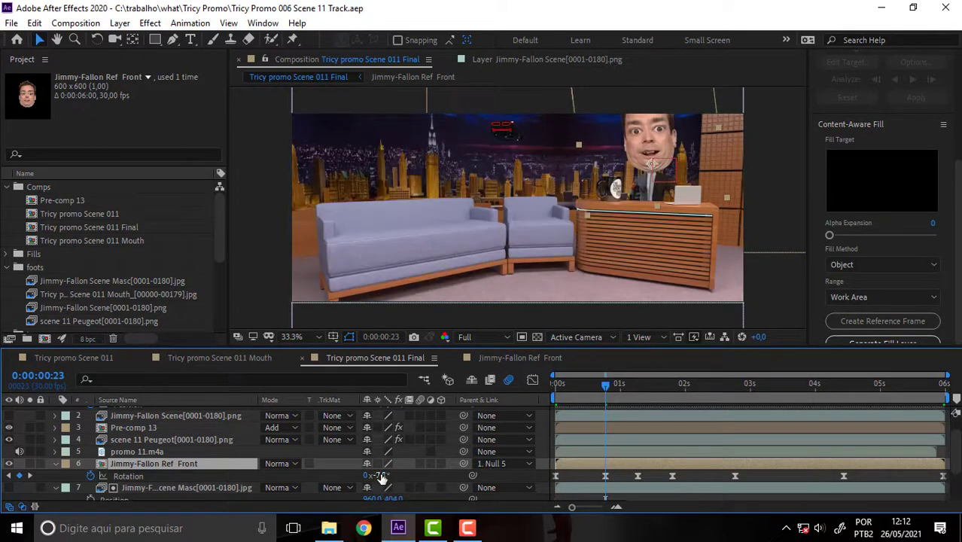
{"action": "mouse_move", "coordinate": [378, 476]}
{"action": "left_mouse_down"}
{"action": "mouse_move", "coordinate": [343, 462]}
{"action": "mouse_move", "coordinate": [374, 472]}
{"action": "left_mouse_up"}
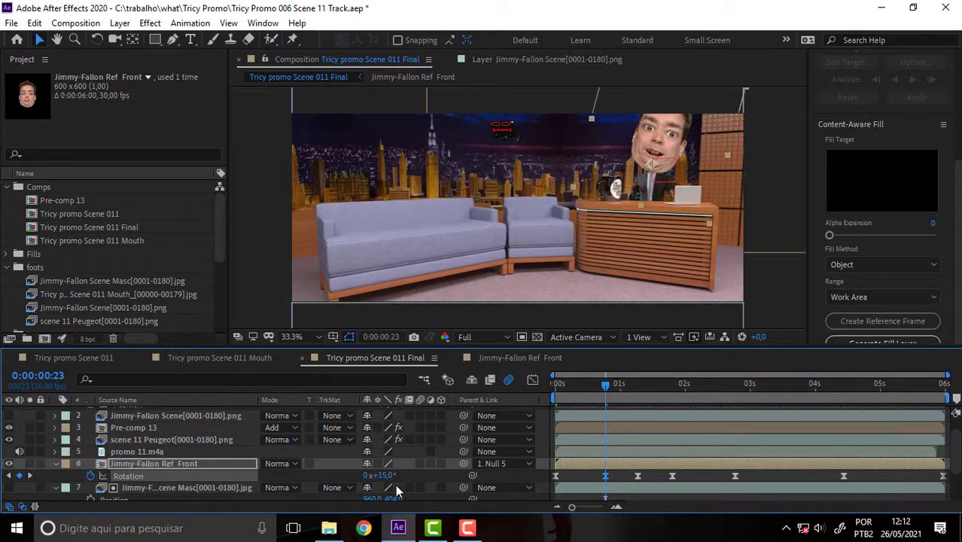
{"action": "left_click", "coordinate": [380, 475]}
{"action": "left_click_drag", "start_coordinate": [380, 475], "coordinate": [374, 473]}
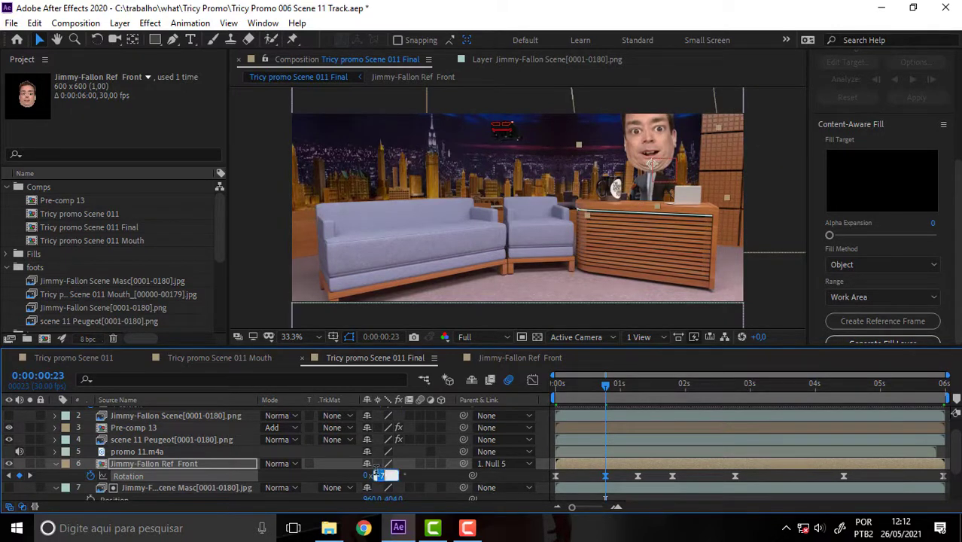
{"action": "mouse_move", "coordinate": [601, 385]}
{"action": "left_mouse_down"}
{"action": "mouse_move", "coordinate": [634, 412]}
{"action": "mouse_move", "coordinate": [782, 441]}
{"action": "mouse_move", "coordinate": [466, 459]}
{"action": "left_mouse_up"}
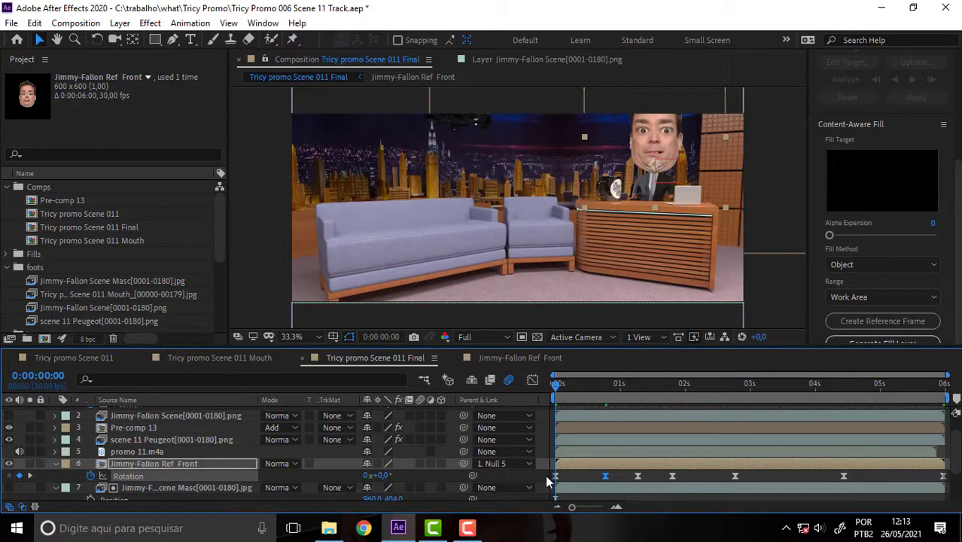
Select all the head's Rotation keyframes and apply Easy Ease In and Easy Ease Out
{"action": "left_click_drag", "start_coordinate": [544, 483], "coordinate": [955, 485]}
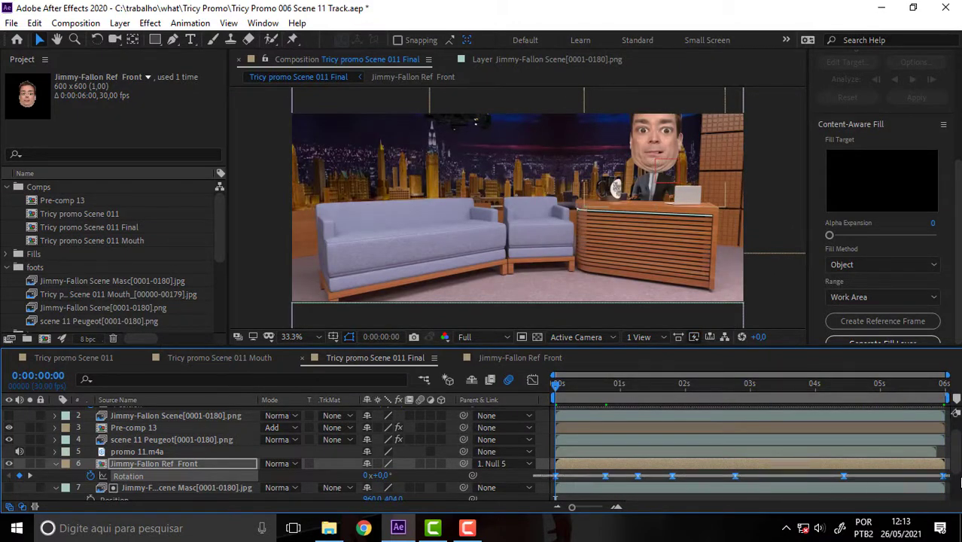
{"action": "right_click", "coordinate": [672, 477]}
{"action": "mouse_move", "coordinate": [745, 467]}
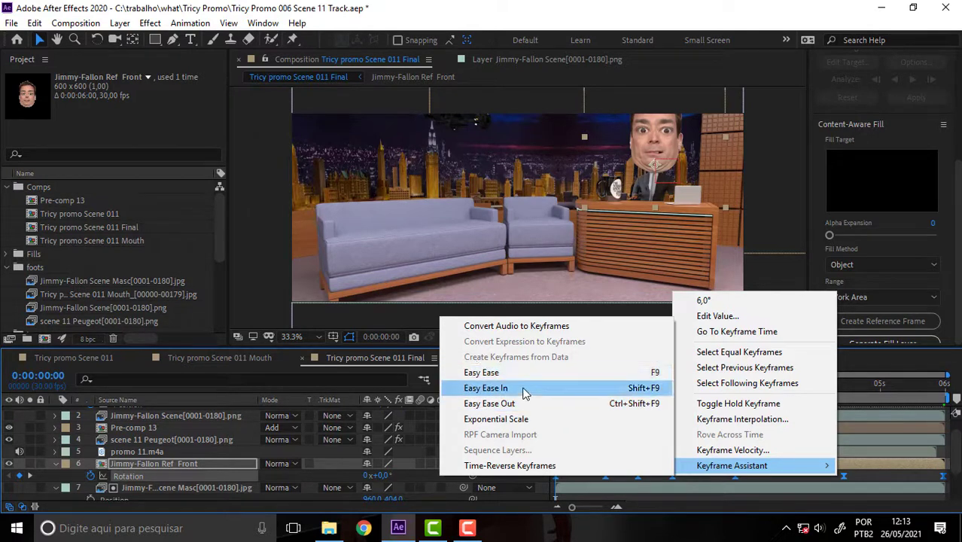
{"action": "left_click", "coordinate": [525, 389]}
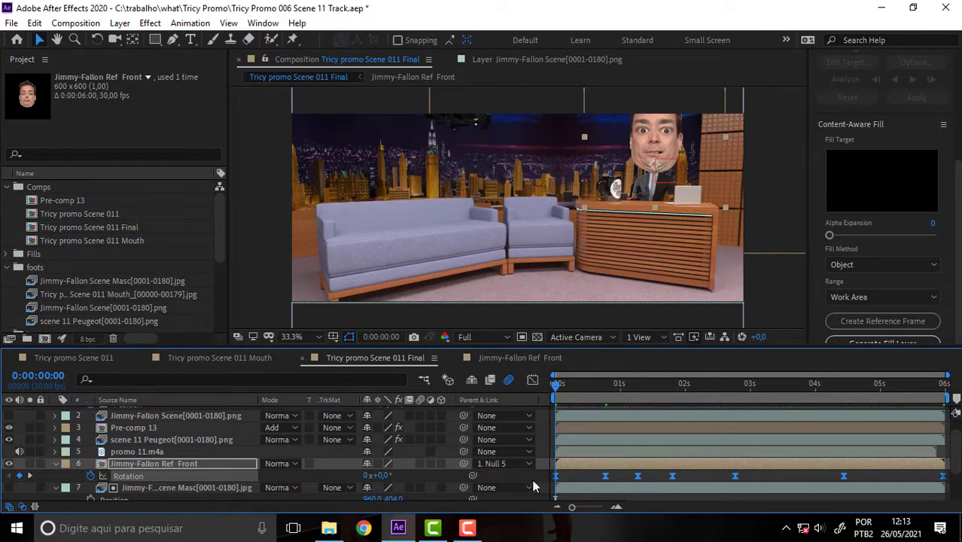
{"action": "right_click", "coordinate": [606, 477]}
{"action": "mouse_move", "coordinate": [693, 464]}
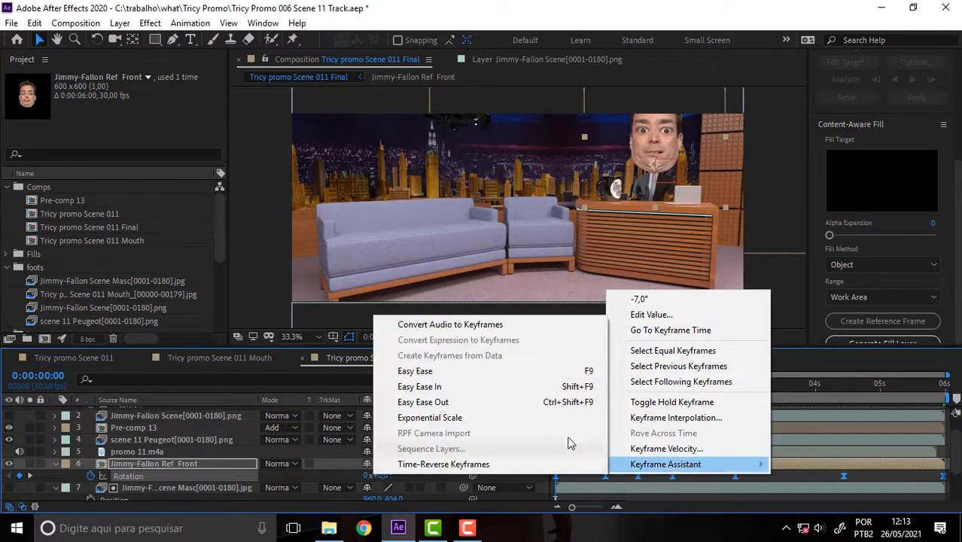
{"action": "left_click", "coordinate": [445, 402]}
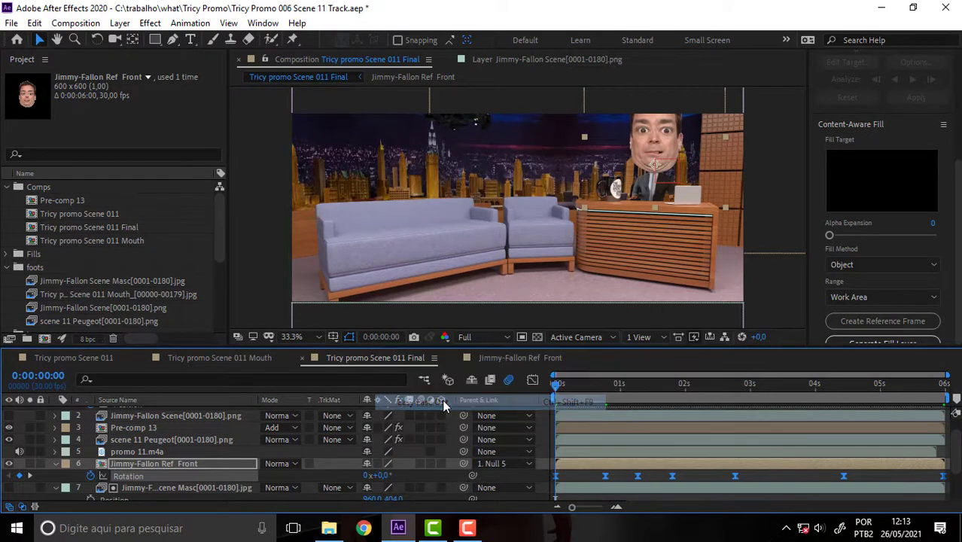
Apply full Easy Ease to the Rotation keyframes, preview, and reselect all of them
{"action": "right_click", "coordinate": [672, 478]}
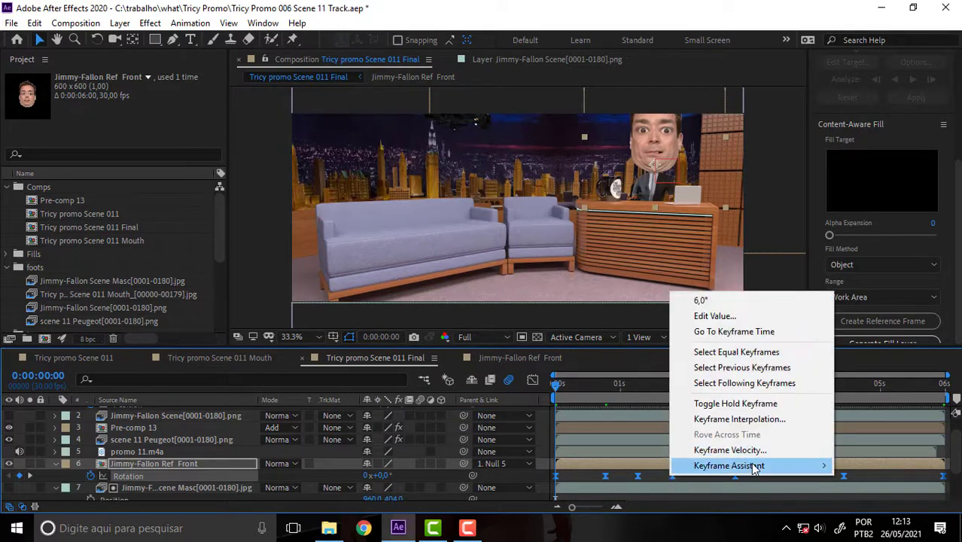
{"action": "left_click", "coordinate": [500, 372]}
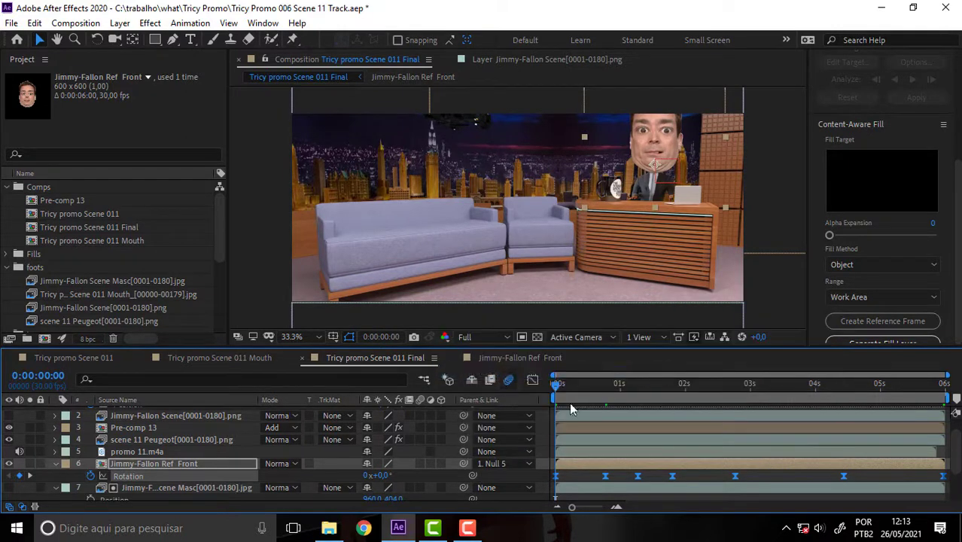
{"action": "left_click_drag", "start_coordinate": [554, 384], "coordinate": [539, 425]}
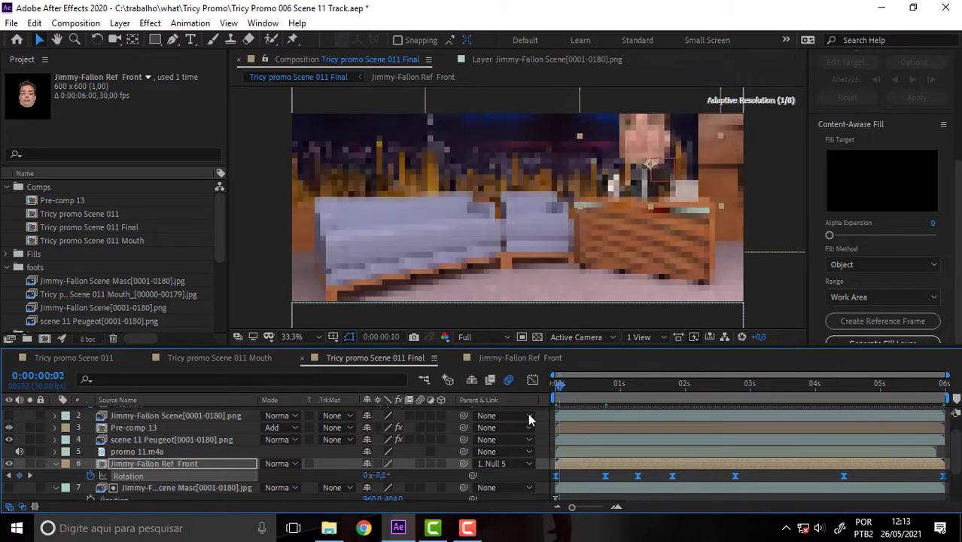
{"action": "right_click", "coordinate": [560, 482]}
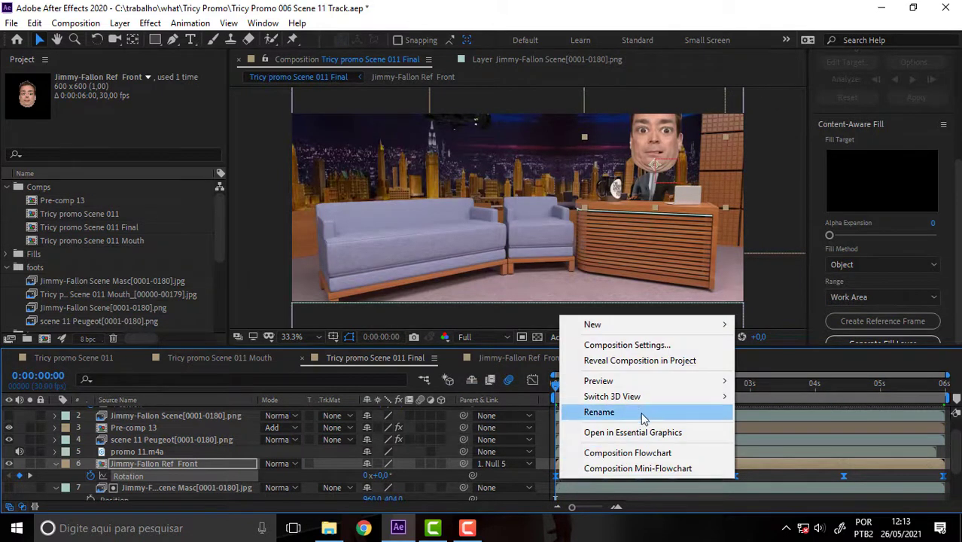
{"action": "right_click", "coordinate": [749, 465]}
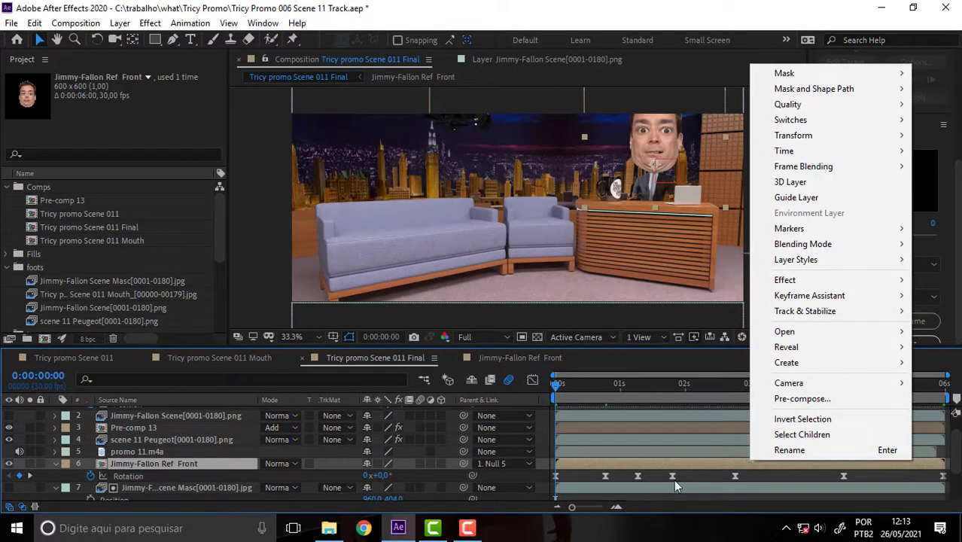
{"action": "left_click", "coordinate": [528, 478]}
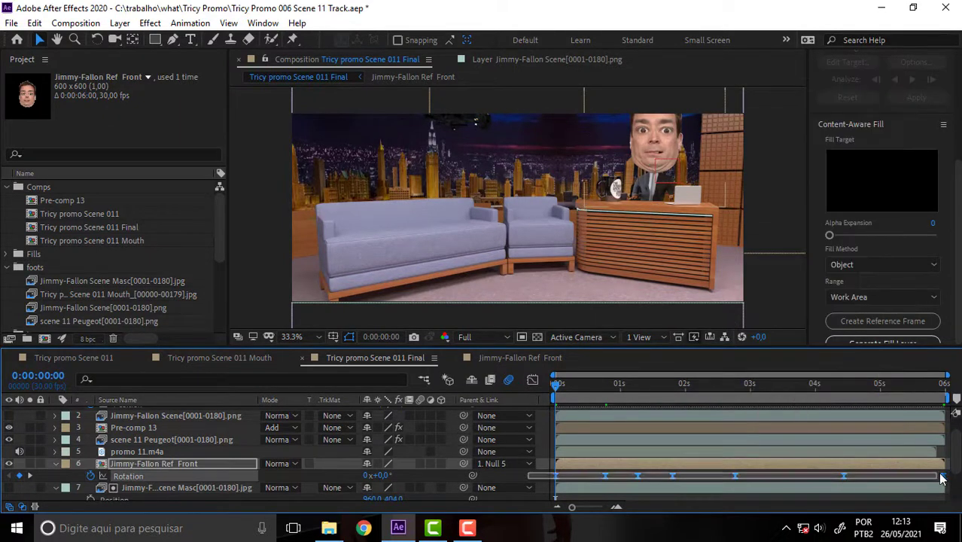
Set the head's Rotation keyframes to Linear temporal interpolation
{"action": "right_click", "coordinate": [735, 476]}
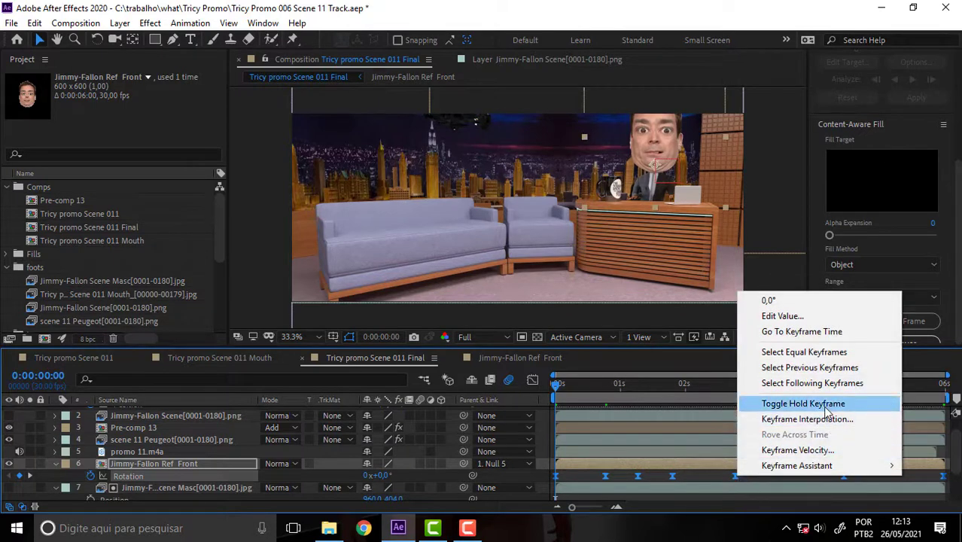
{"action": "left_click", "coordinate": [806, 419]}
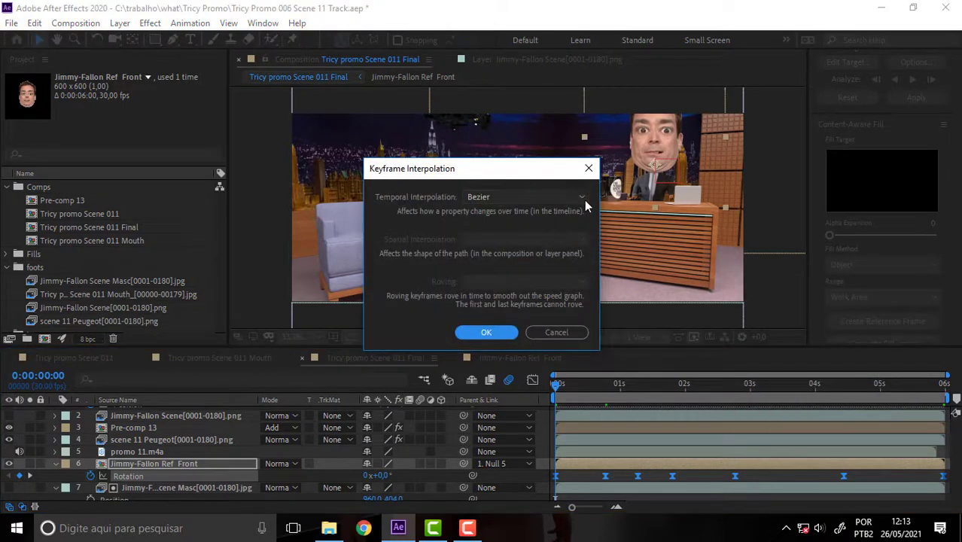
{"action": "left_click", "coordinate": [582, 197]}
{"action": "left_click", "coordinate": [489, 230]}
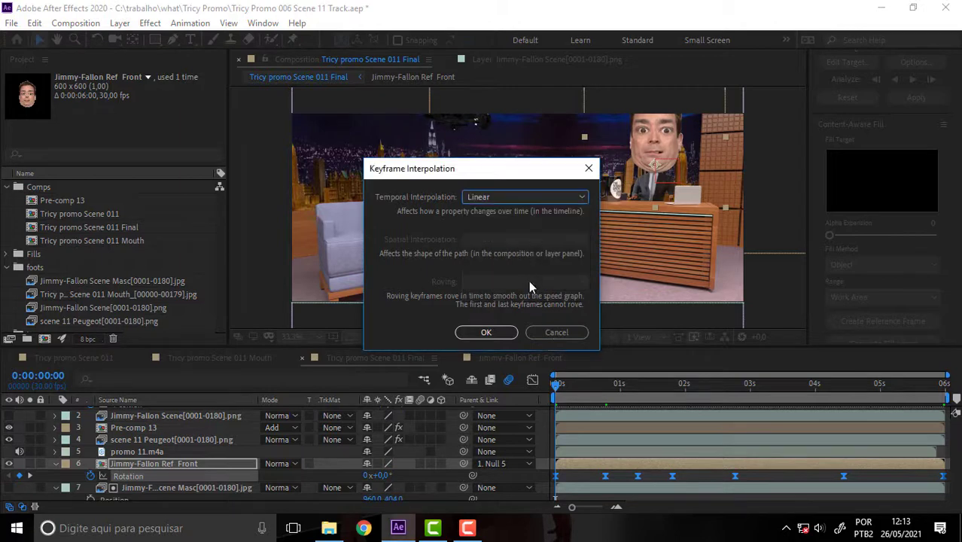
{"action": "left_click", "coordinate": [486, 332]}
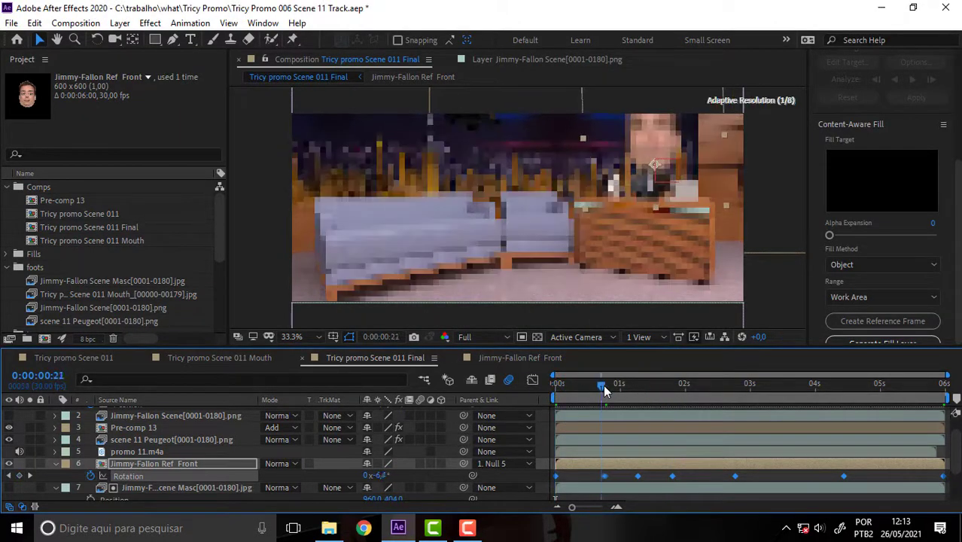
{"action": "left_click_drag", "start_coordinate": [552, 384], "coordinate": [568, 474]}
Apply Easy Ease to the Rotation keyframes and scrub to about 3 seconds to check the motion
{"action": "left_click", "coordinate": [611, 487]}
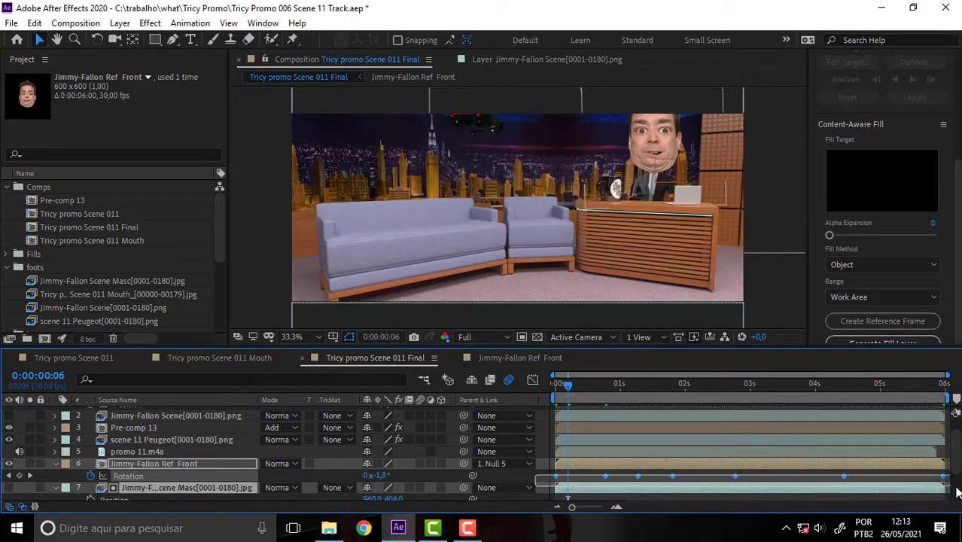
{"action": "right_click", "coordinate": [603, 483]}
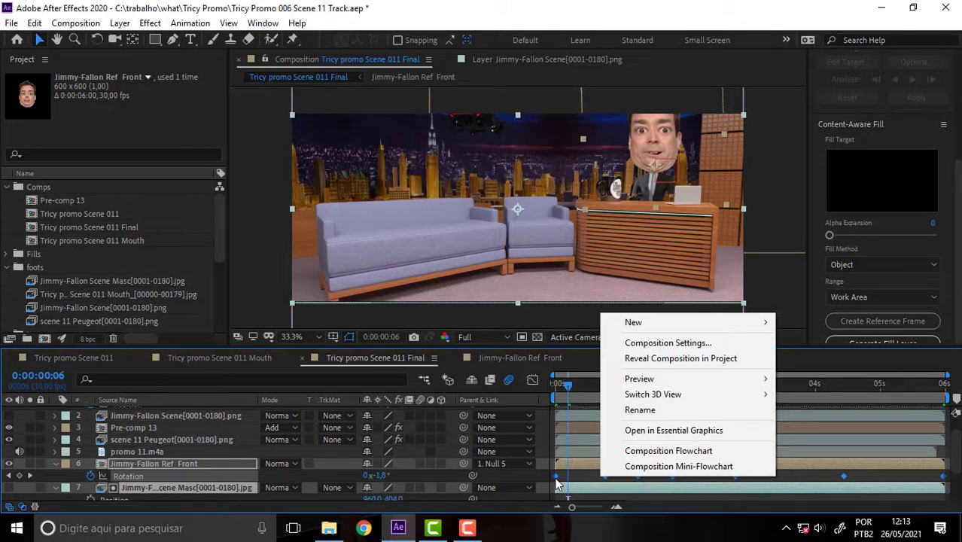
{"action": "right_click", "coordinate": [556, 477]}
{"action": "mouse_move", "coordinate": [655, 468]}
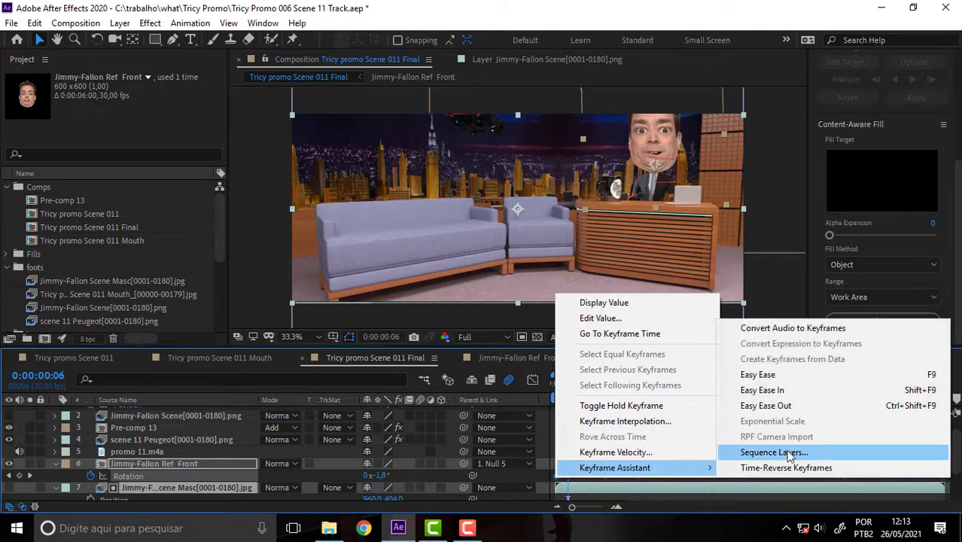
{"action": "left_click", "coordinate": [788, 374]}
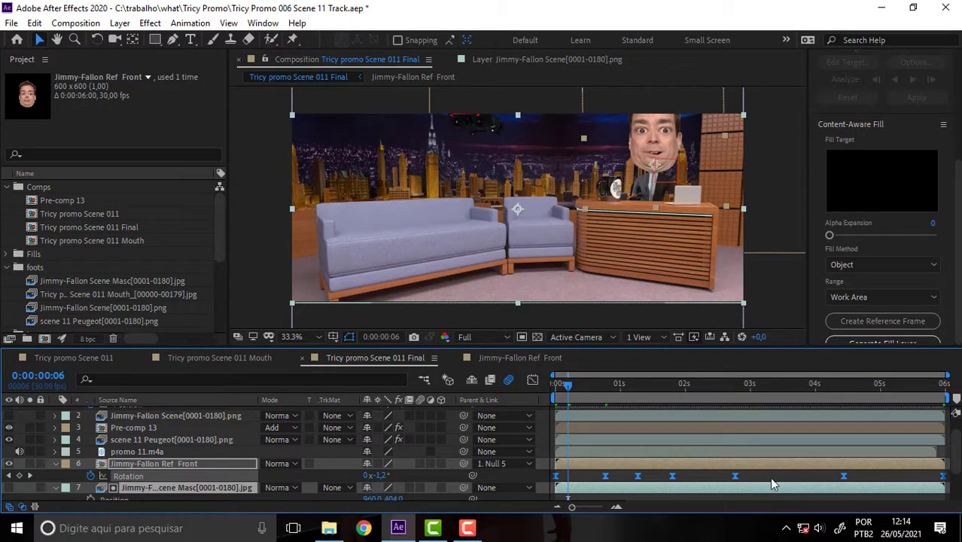
{"action": "mouse_move", "coordinate": [569, 385]}
{"action": "left_mouse_down"}
{"action": "mouse_move", "coordinate": [808, 392]}
{"action": "mouse_move", "coordinate": [553, 392]}
{"action": "mouse_move", "coordinate": [814, 384]}
{"action": "left_mouse_up"}
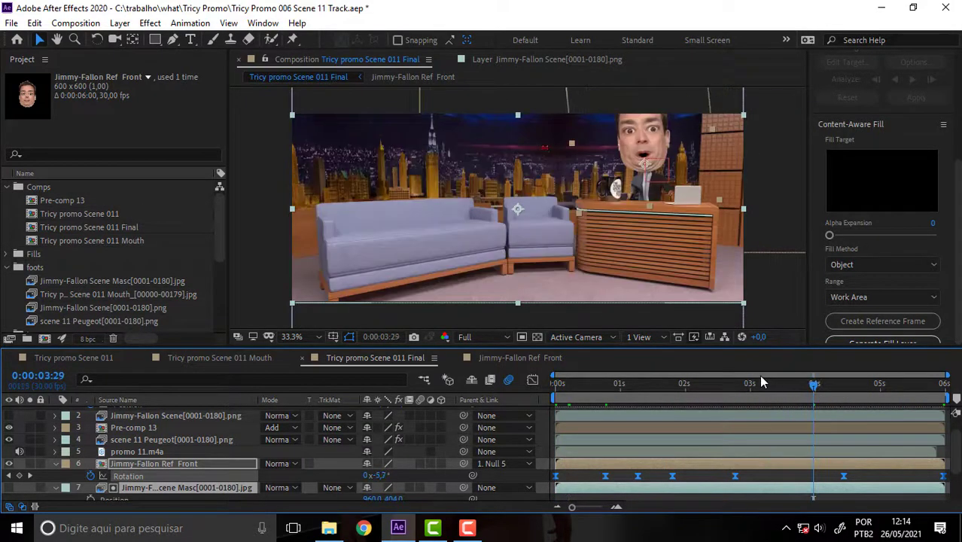
{"action": "left_click", "coordinate": [465, 527]}
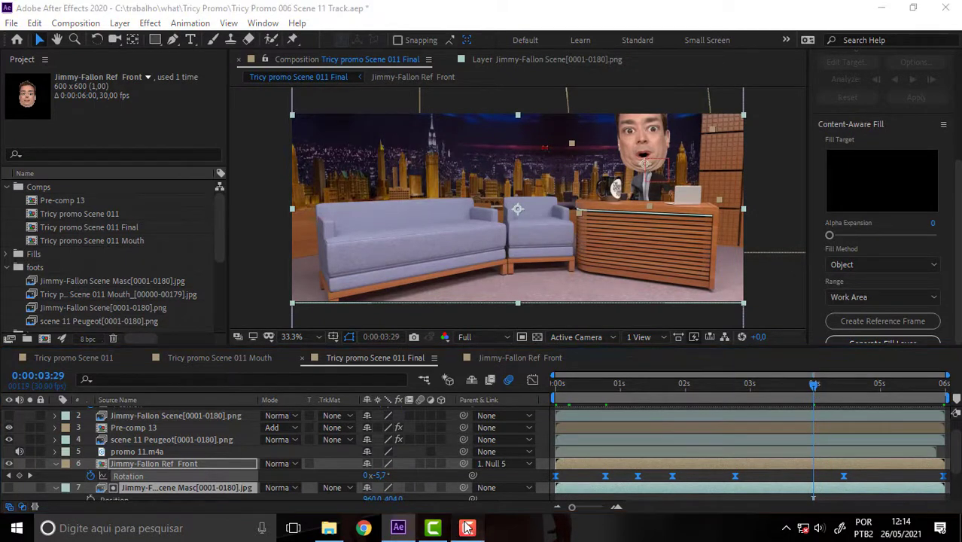
{"action": "left_click", "coordinate": [466, 528]}
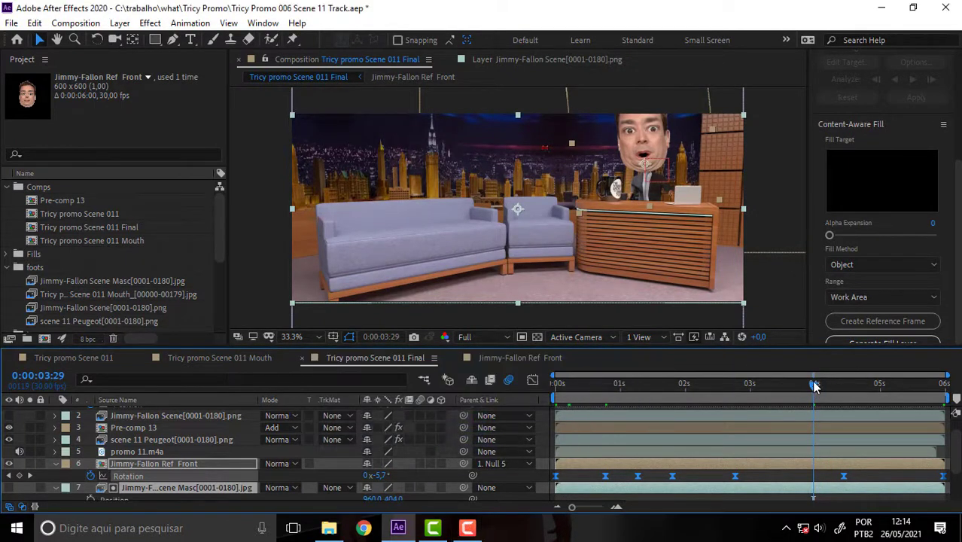
{"action": "left_click_drag", "start_coordinate": [815, 386], "coordinate": [495, 403]}
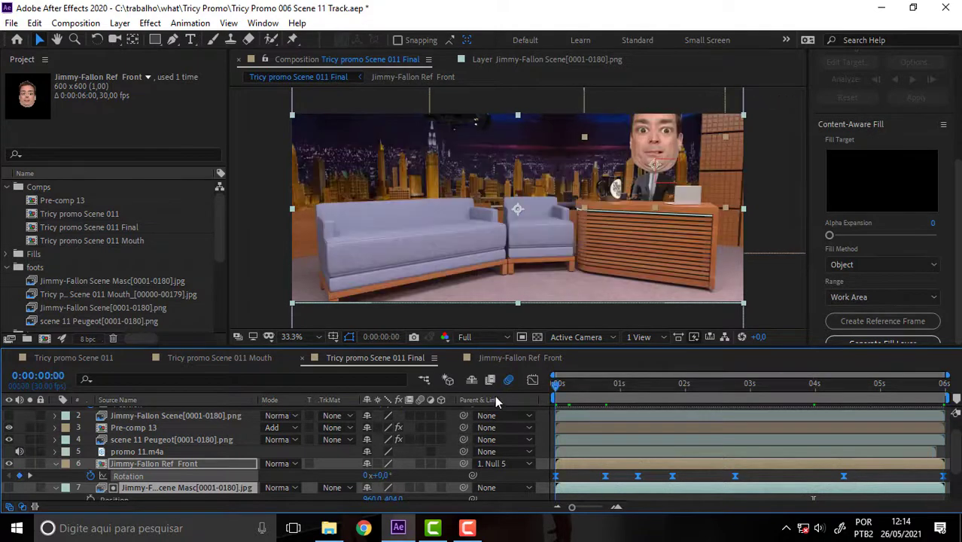
In the Jimmy-Fallon Ref Front comp, select the face layer and activate the Puppet Position Pin tool
{"action": "left_click", "coordinate": [520, 359]}
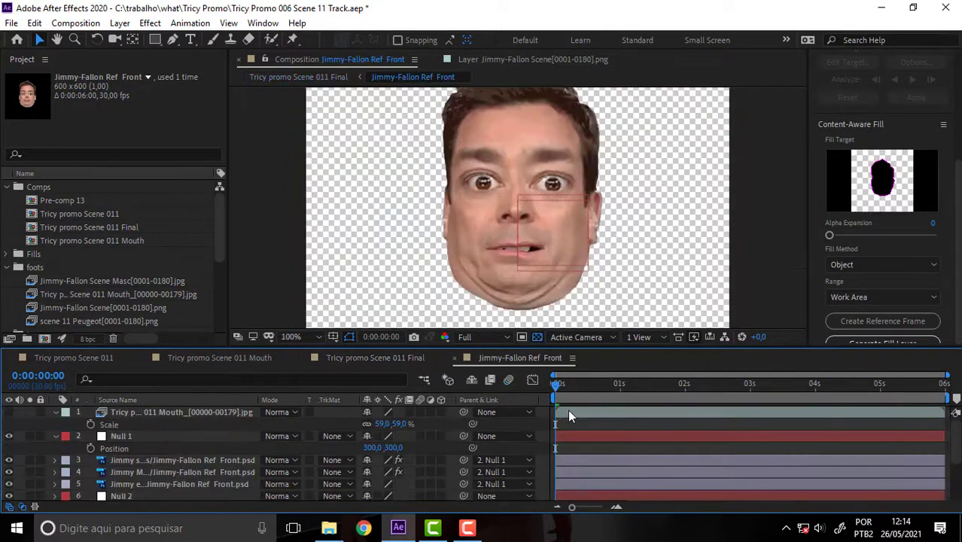
{"action": "left_click_drag", "start_coordinate": [558, 389], "coordinate": [489, 388]}
{"action": "mouse_move", "coordinate": [565, 388]}
{"action": "left_mouse_down"}
{"action": "mouse_move", "coordinate": [836, 388]}
{"action": "mouse_move", "coordinate": [825, 388]}
{"action": "left_mouse_up"}
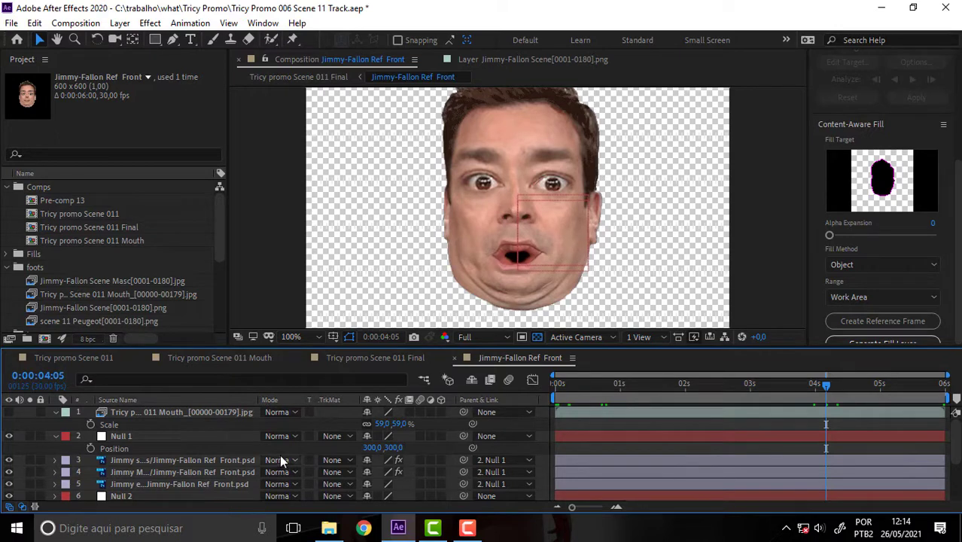
{"action": "left_click", "coordinate": [182, 412]}
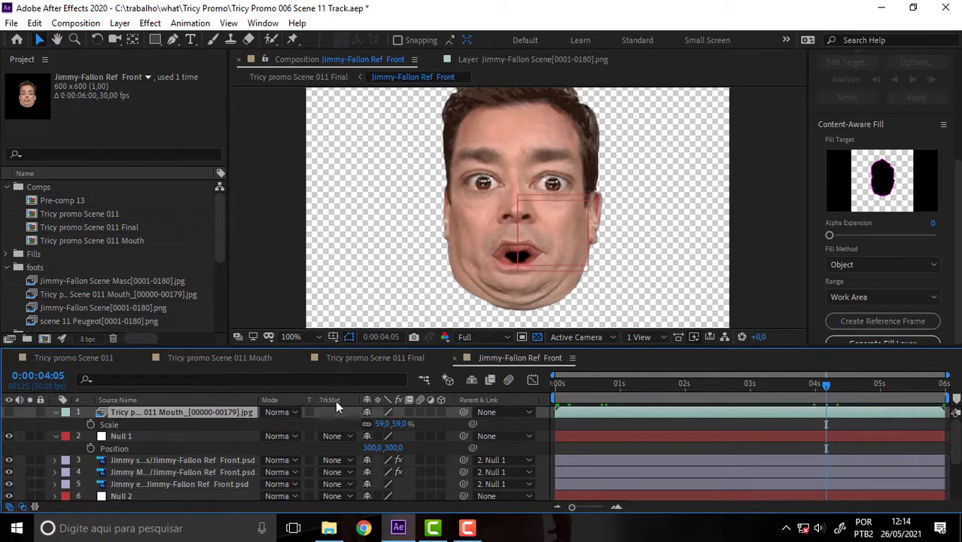
{"action": "left_click", "coordinate": [209, 459]}
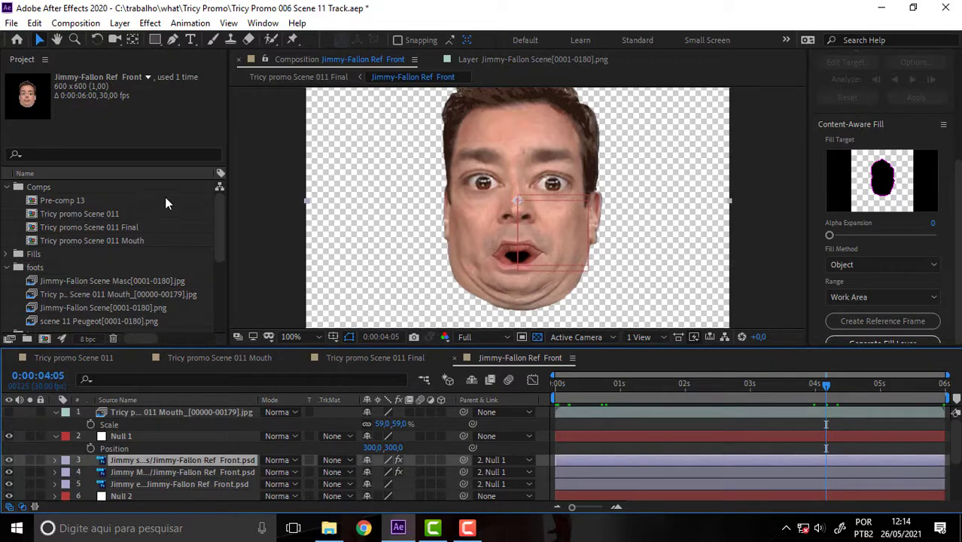
{"action": "left_click", "coordinate": [293, 39]}
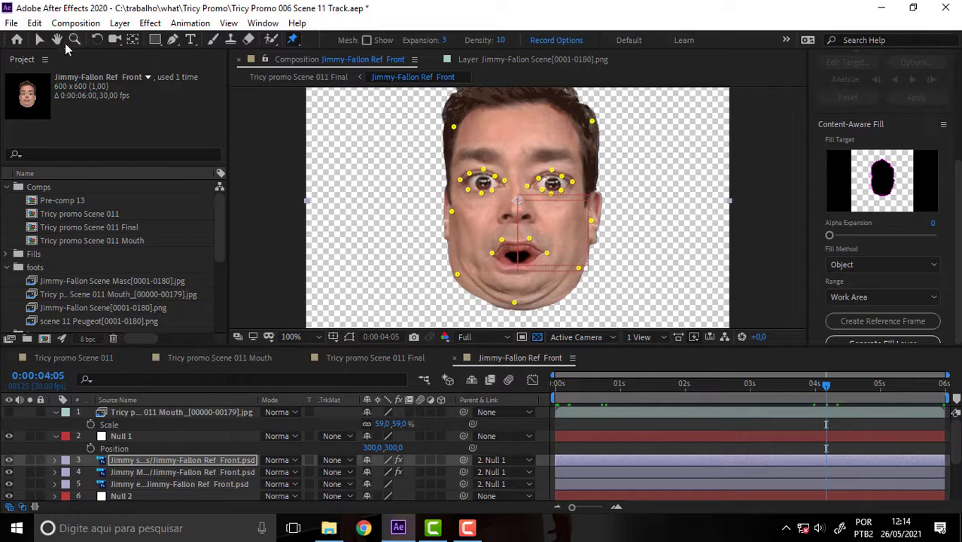
Pull the face layer's upper-lip pin slightly down and select the left lip pin
{"action": "left_click", "coordinate": [41, 40]}
{"action": "mouse_move", "coordinate": [529, 239]}
{"action": "left_mouse_down"}
{"action": "mouse_move", "coordinate": [498, 256]}
{"action": "mouse_move", "coordinate": [505, 244]}
{"action": "mouse_move", "coordinate": [541, 255]}
{"action": "left_mouse_up"}
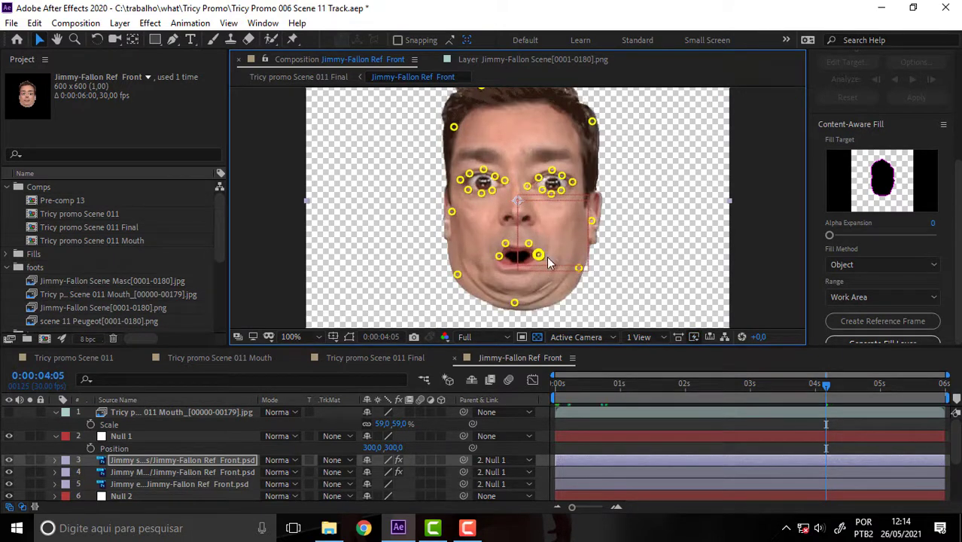
{"action": "left_click", "coordinate": [498, 256]}
On the mouth layer, nudge the left lip pin up and right, then return to the face layer's pins
{"action": "left_click", "coordinate": [209, 474]}
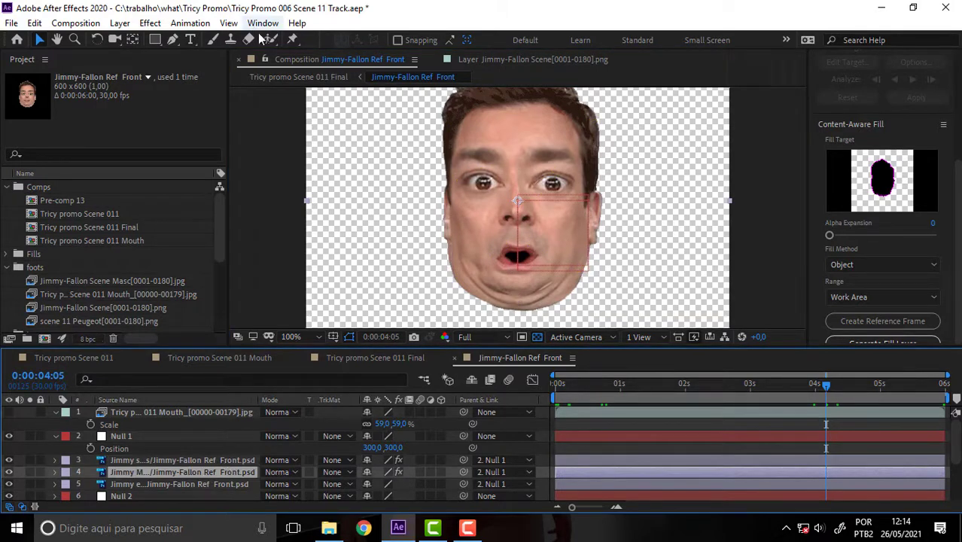
{"action": "left_click", "coordinate": [293, 40]}
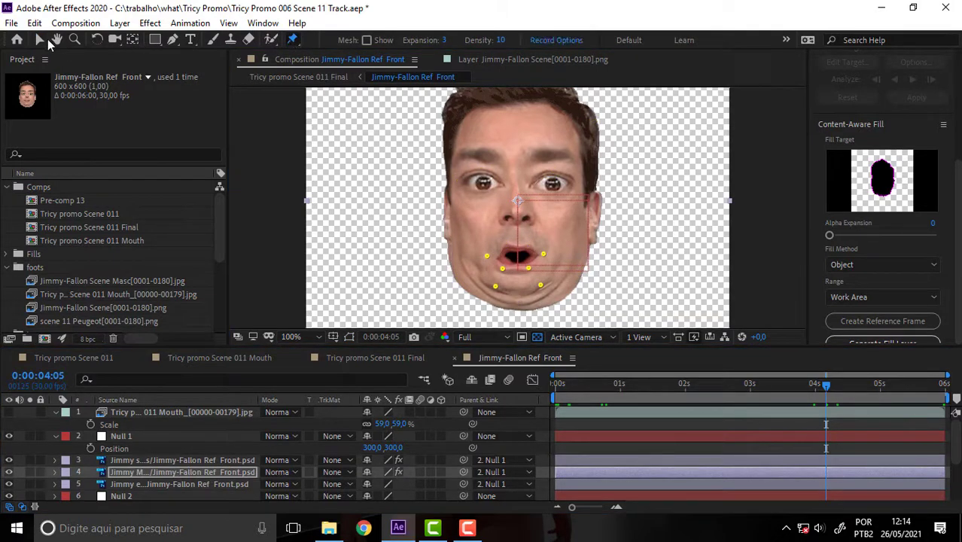
{"action": "left_click", "coordinate": [41, 41]}
{"action": "left_click", "coordinate": [546, 260]}
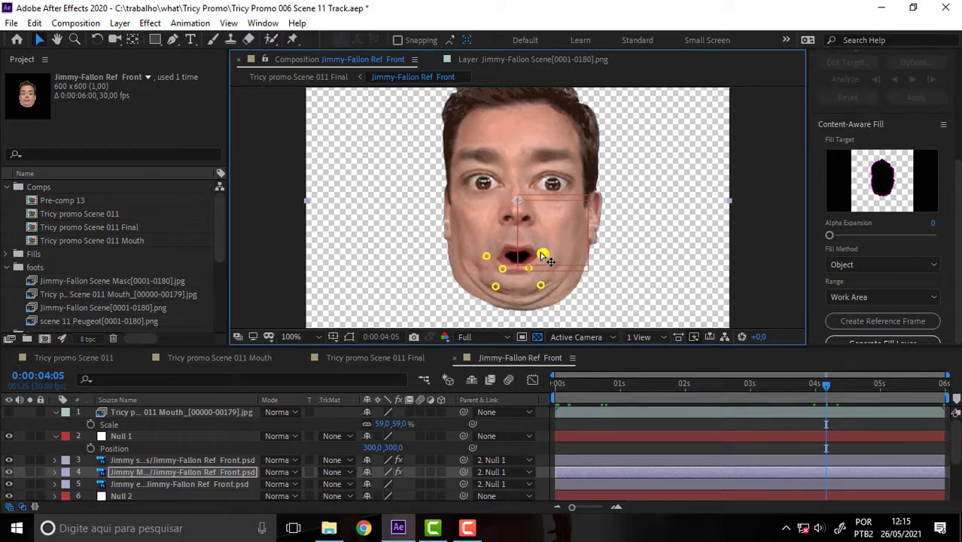
{"action": "left_click_drag", "start_coordinate": [486, 256], "coordinate": [490, 253]}
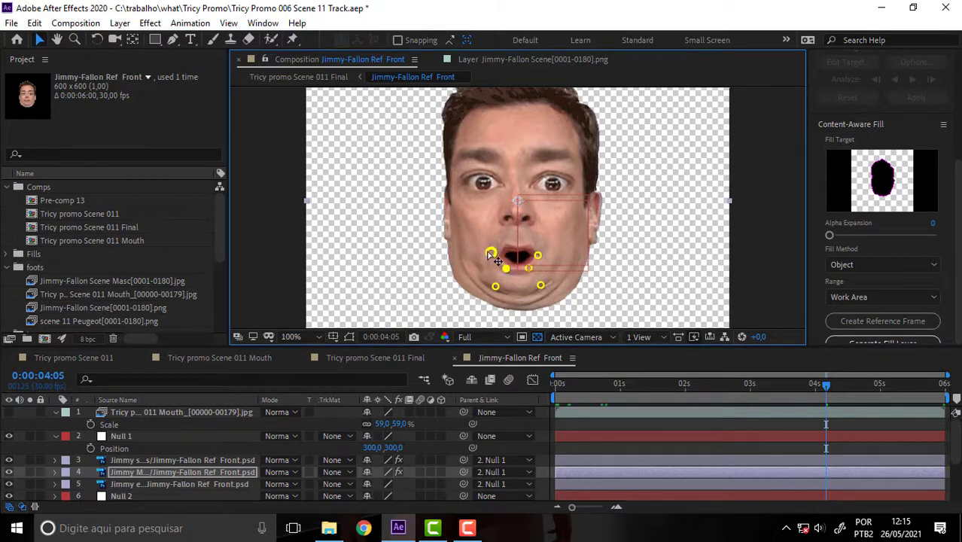
{"action": "left_click", "coordinate": [186, 461]}
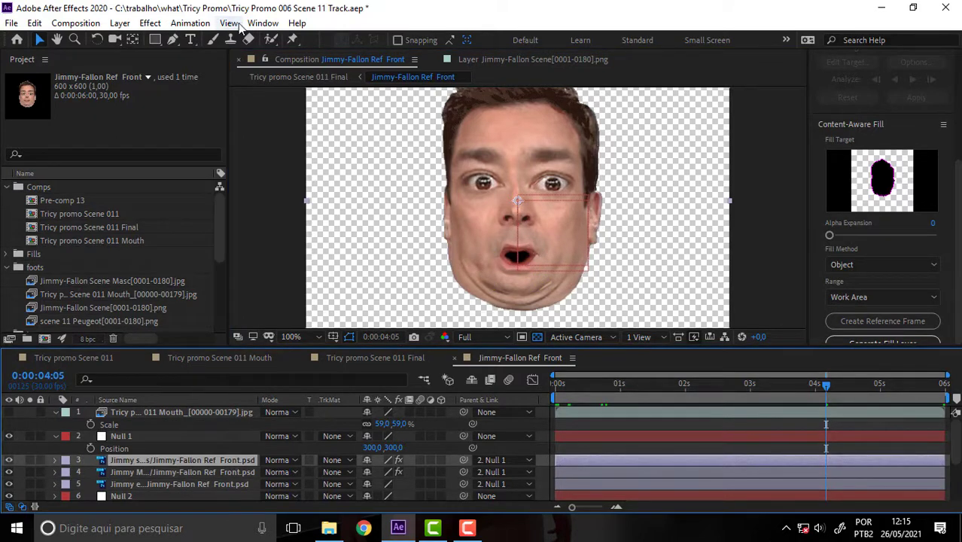
{"action": "left_click", "coordinate": [293, 39]}
Shift the upper-lip pin right to round the mouth, then preview the face animation from 0:00:00:00
{"action": "left_click", "coordinate": [39, 39]}
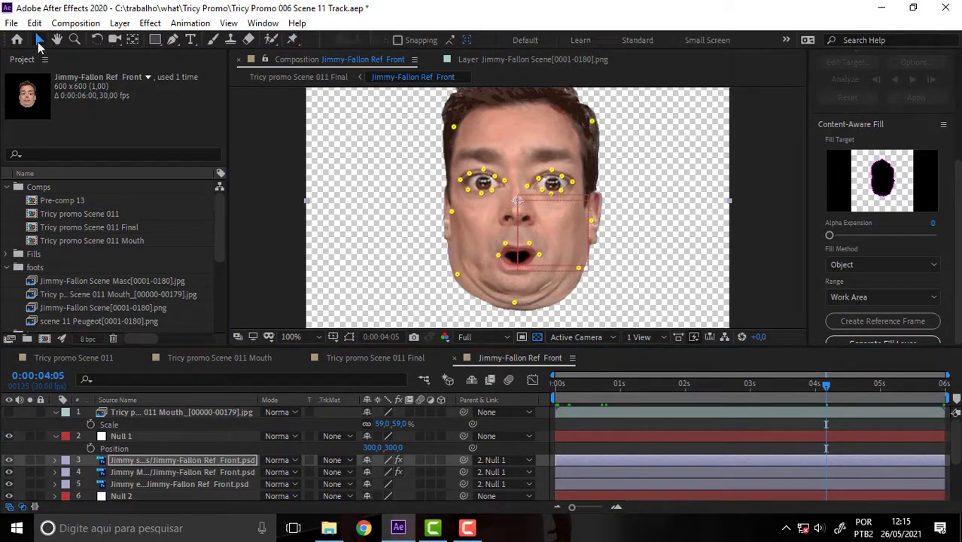
{"action": "left_click", "coordinate": [524, 245]}
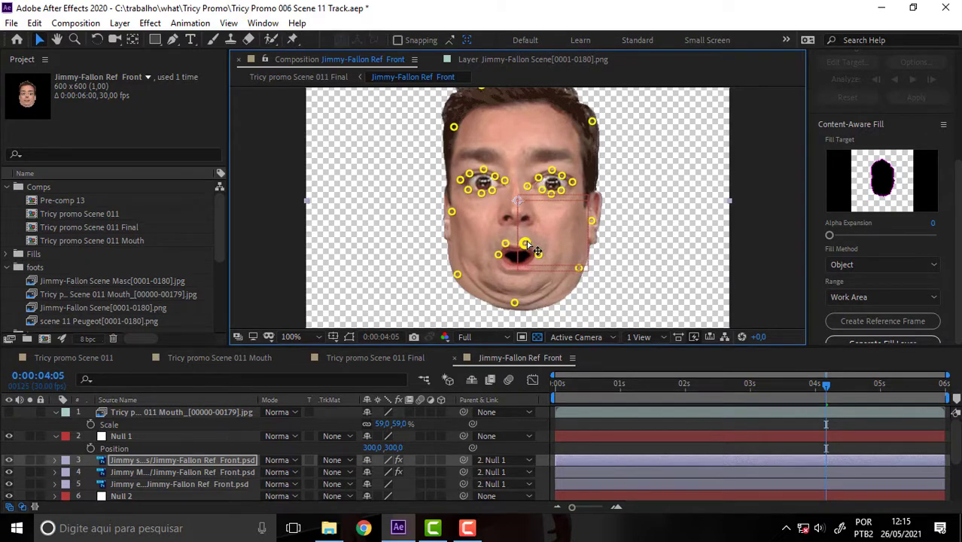
{"action": "left_click_drag", "start_coordinate": [505, 243], "coordinate": [509, 242]}
{"action": "left_click", "coordinate": [759, 418]}
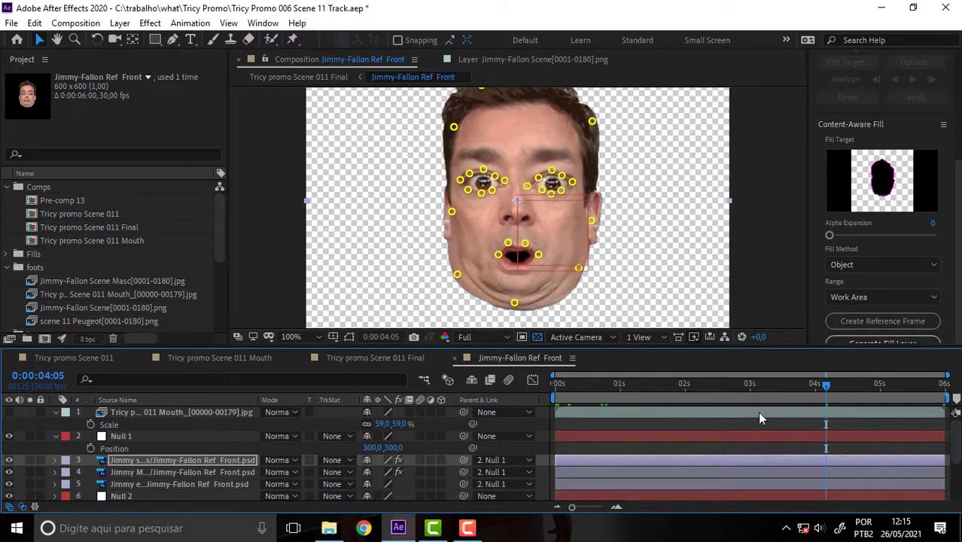
{"action": "mouse_move", "coordinate": [831, 388]}
{"action": "left_mouse_down"}
{"action": "mouse_move", "coordinate": [861, 397]}
{"action": "mouse_move", "coordinate": [782, 396]}
{"action": "left_mouse_up"}
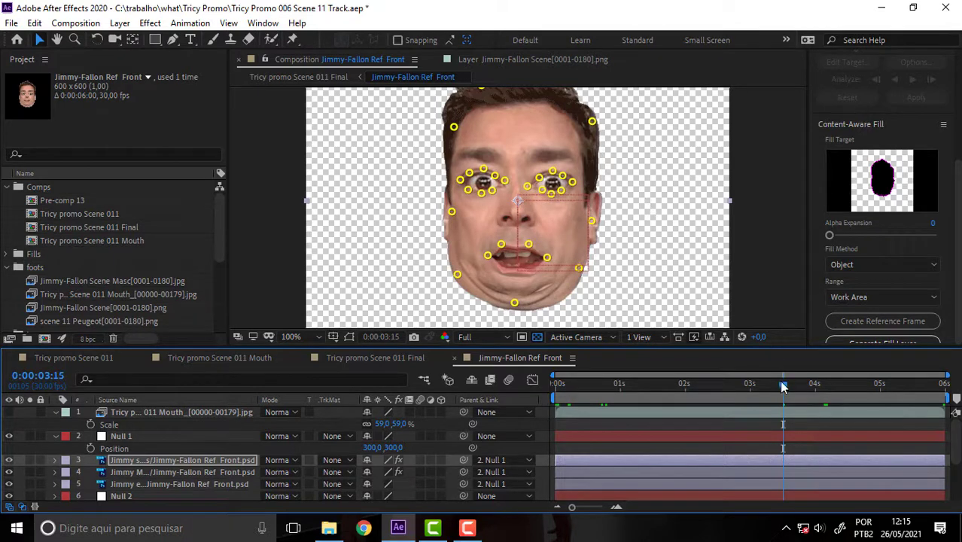
{"action": "left_click_drag", "start_coordinate": [784, 392], "coordinate": [430, 417]}
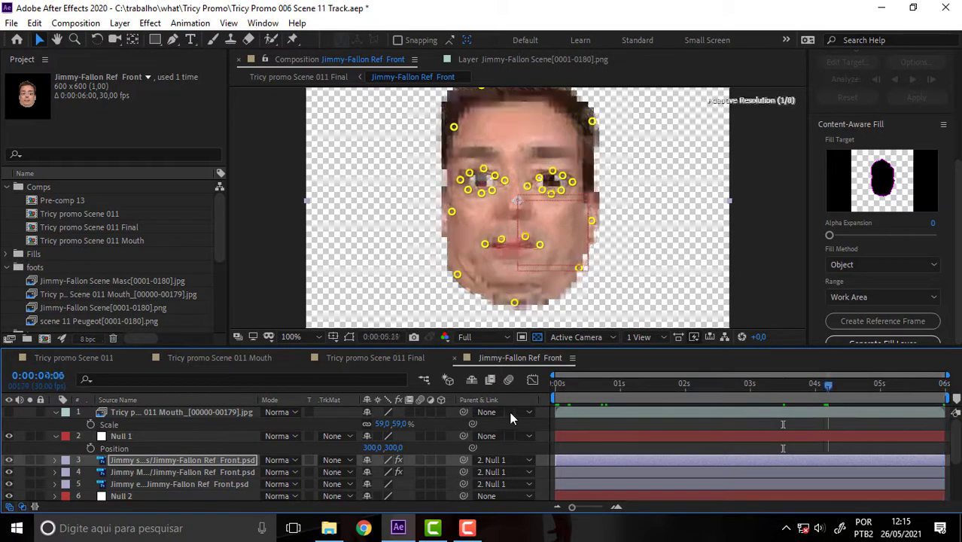
{"action": "key", "text": "space"}
{"action": "key", "text": "space"}
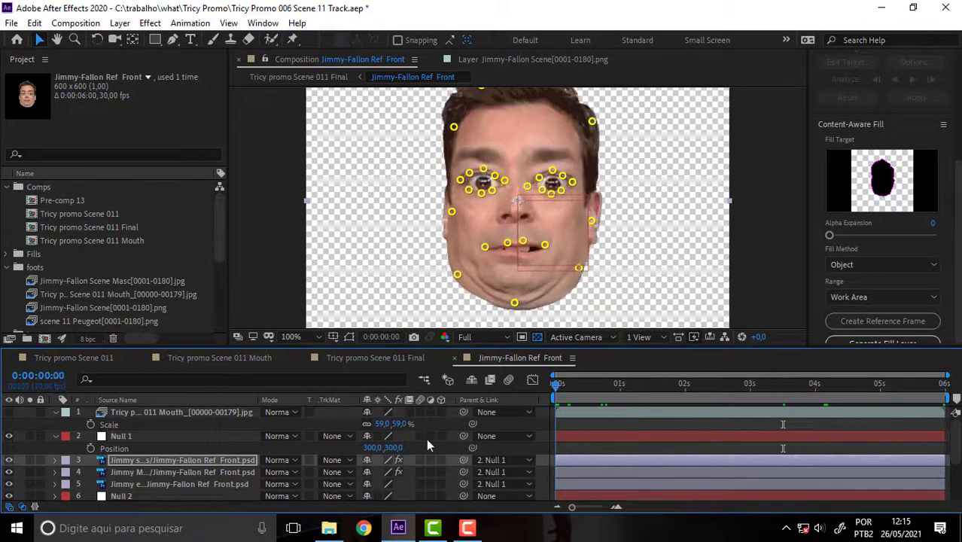